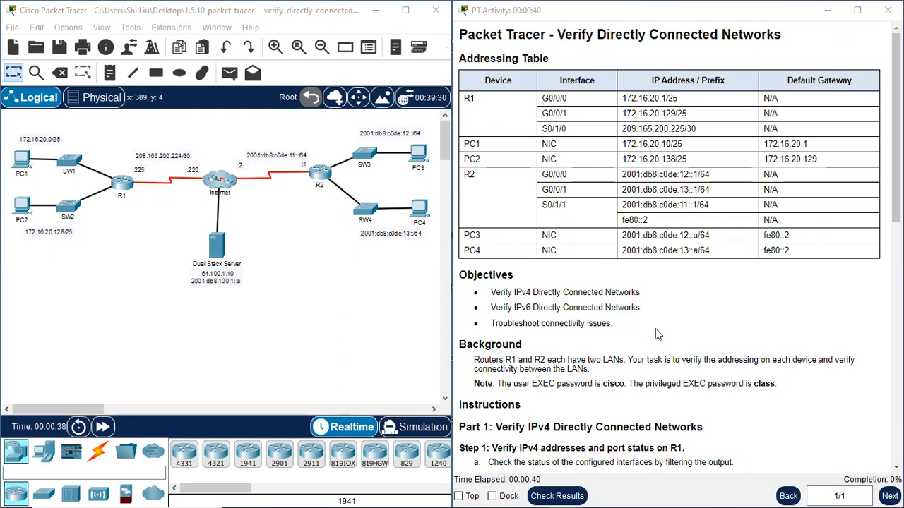
# Survey the topology, selecting R1, R2, the switches, PCs and their network labels.
pyautogui.scroll(-1, 664, 308)
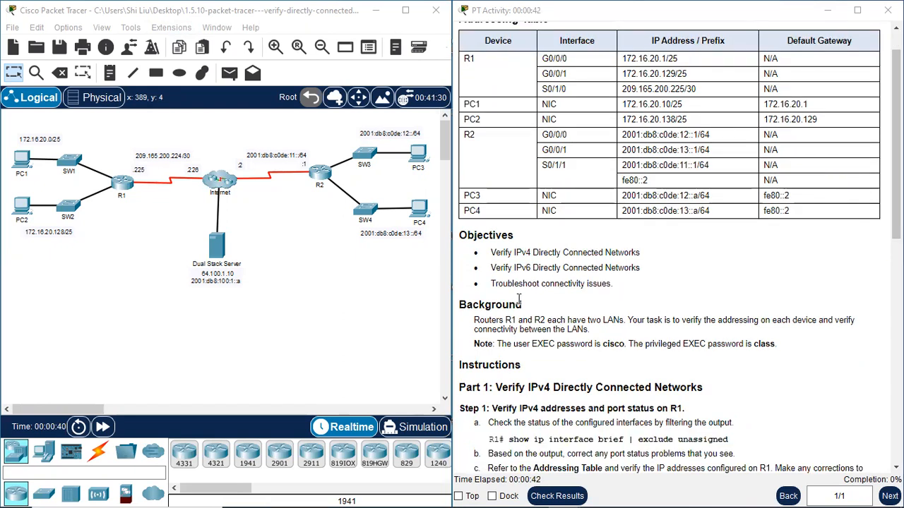
pyautogui.scroll(-3, 544, 244)
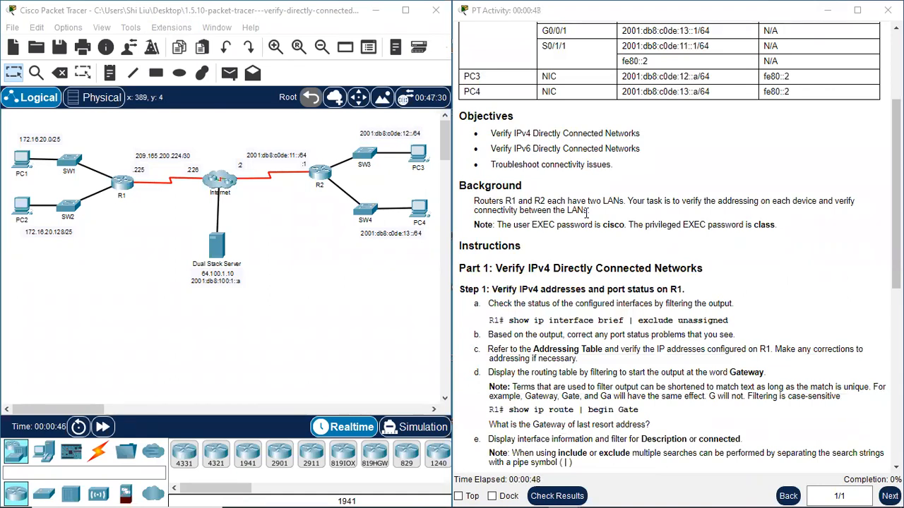
pyautogui.moveTo(106, 144); pyautogui.dragTo(147, 238)
pyautogui.moveTo(301, 133); pyautogui.dragTo(357, 254)
pyautogui.moveTo(30, 124); pyautogui.dragTo(78, 163)
pyautogui.moveTo(34, 244); pyautogui.dragTo(87, 190)
pyautogui.moveTo(334, 139); pyautogui.dragTo(435, 195)
pyautogui.moveTo(329, 250); pyautogui.dragTo(435, 200)
pyautogui.scroll(2, 653, 219)
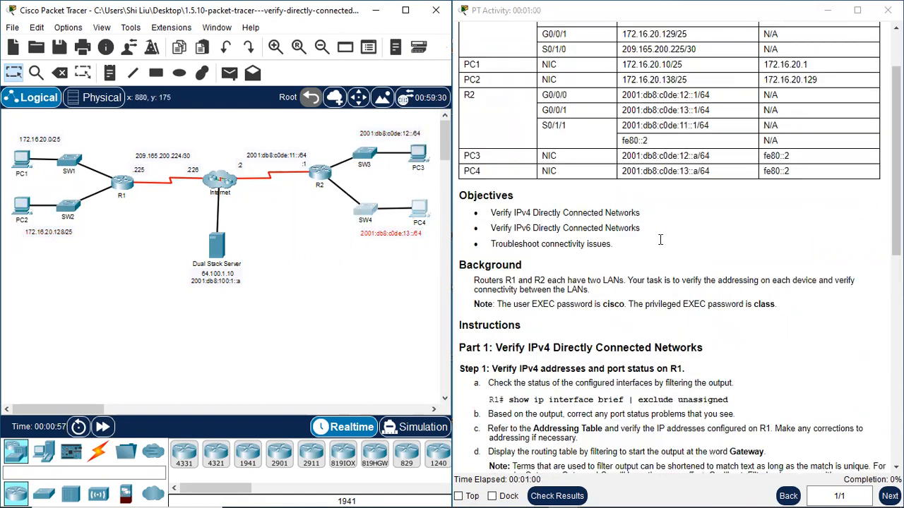
pyautogui.scroll(-3, 652, 219)
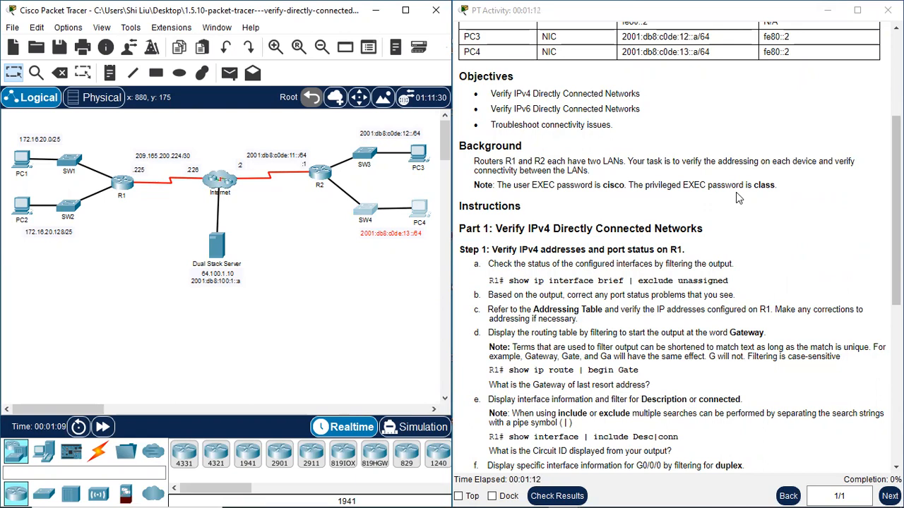
pyautogui.scroll(-1, 714, 212)
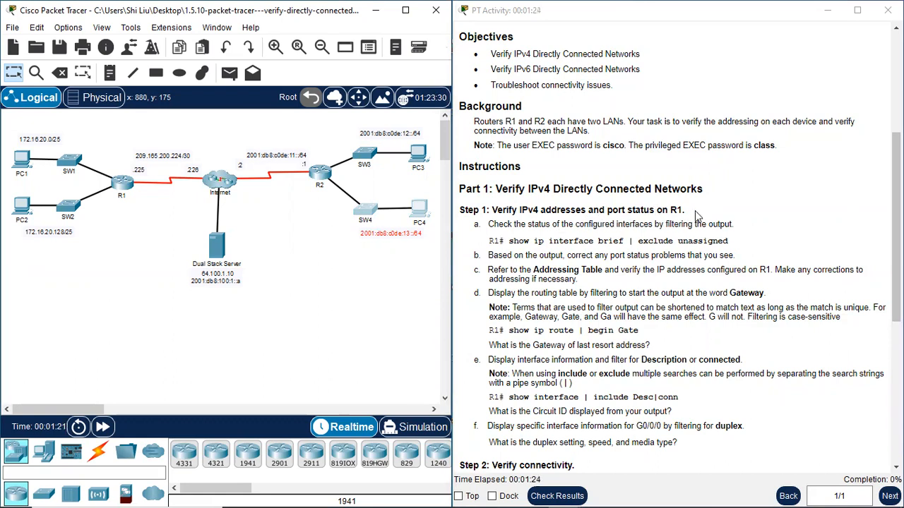
# Open R1's command line and move its window to the left.
pyautogui.click(381, 310)
pyautogui.click(122, 183)
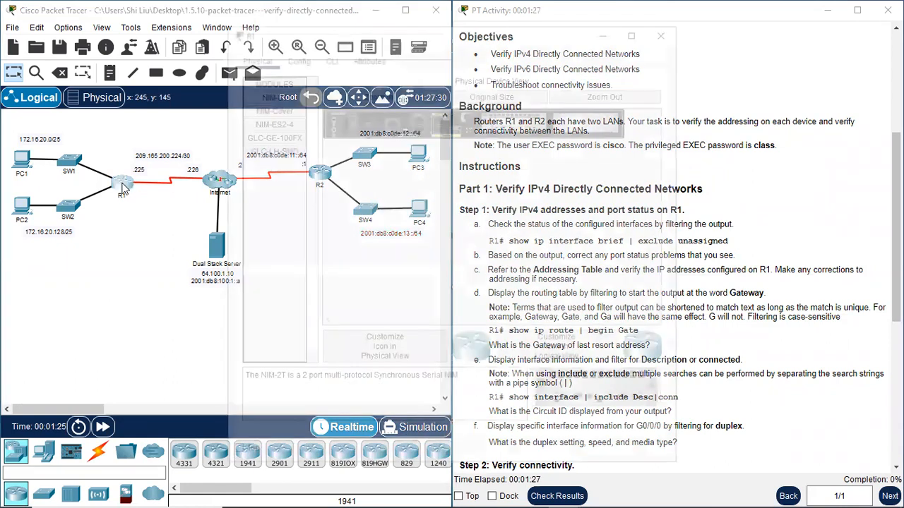
pyautogui.click(329, 57)
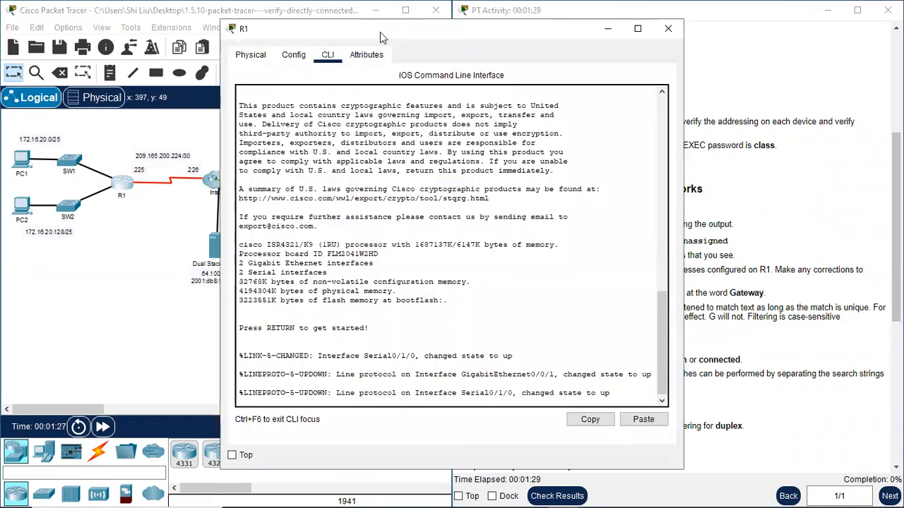
pyautogui.moveTo(379, 32); pyautogui.dragTo(165, 36)
pyautogui.click(92, 395)
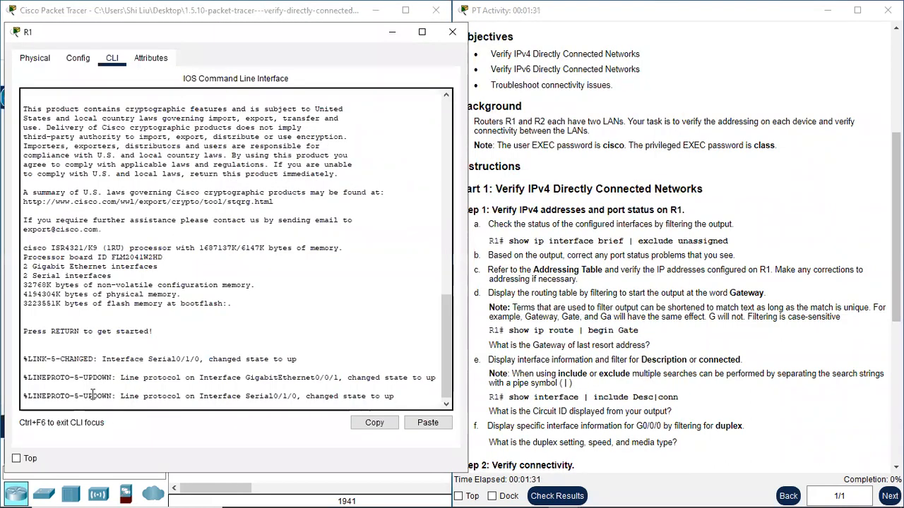
# Log in to R1 with the user password, then 'en' with the privileged password.
pyautogui.press('Return')
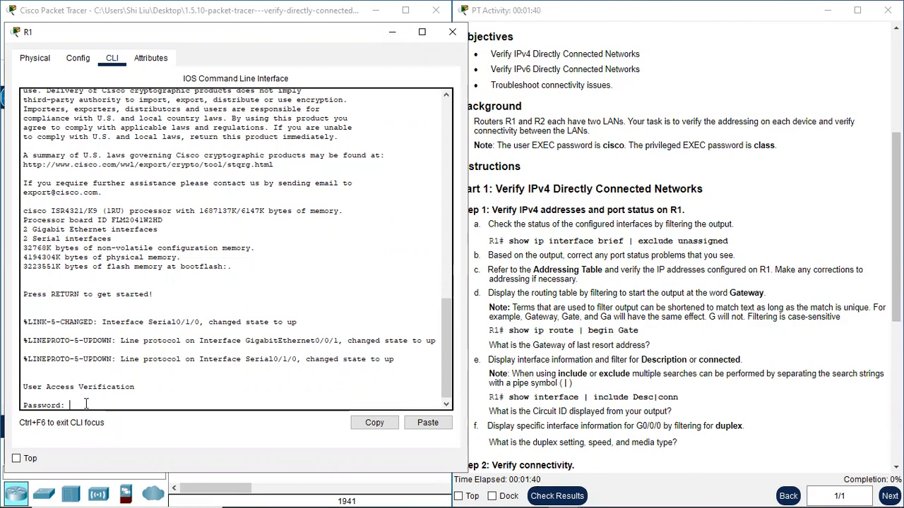
pyautogui.press('Return')
pyautogui.write('en')
pyautogui.press('Return')
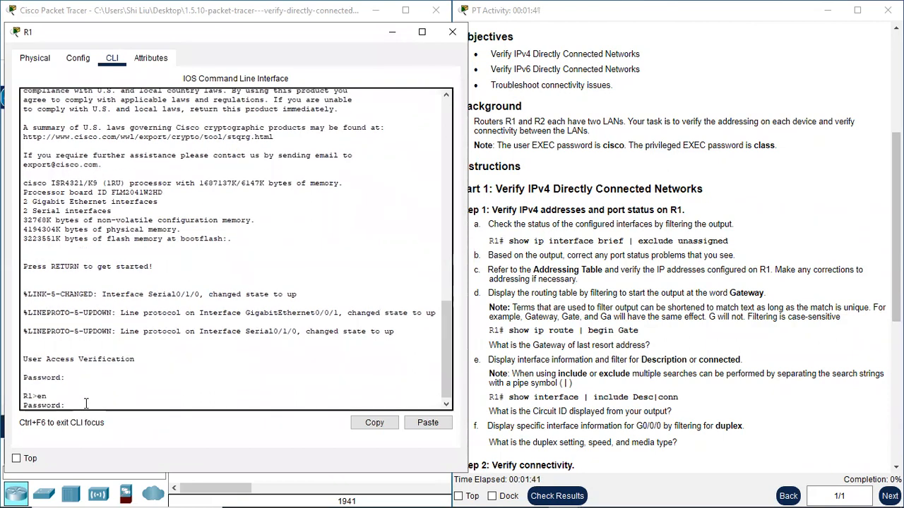
pyautogui.write('class')
pyautogui.press('Return')
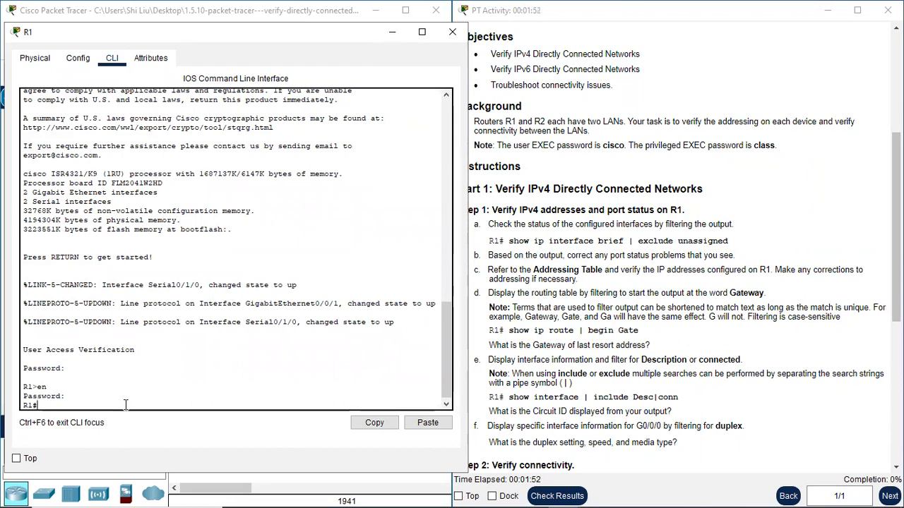
pyautogui.press('Return')
pyautogui.press('Return')
# Run 'sh ip int brie | ex unassigned' on R1 to list configured interfaces.
pyautogui.write('sh')
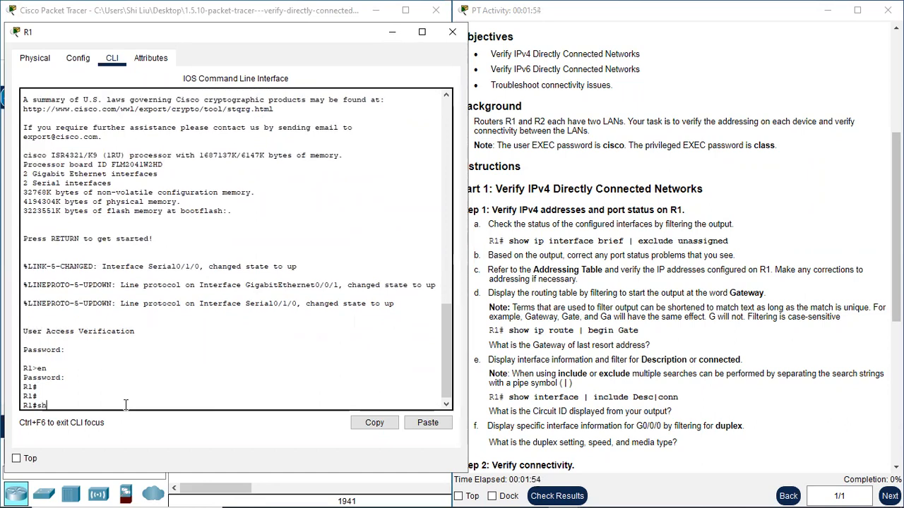
pyautogui.write(' ip int')
pyautogui.write('brie | exclude unassigned')
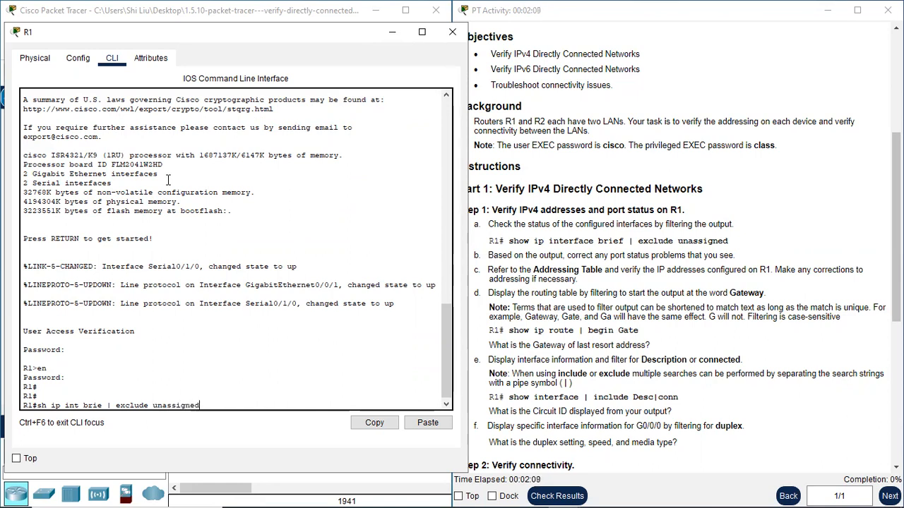
pyautogui.press('Return')
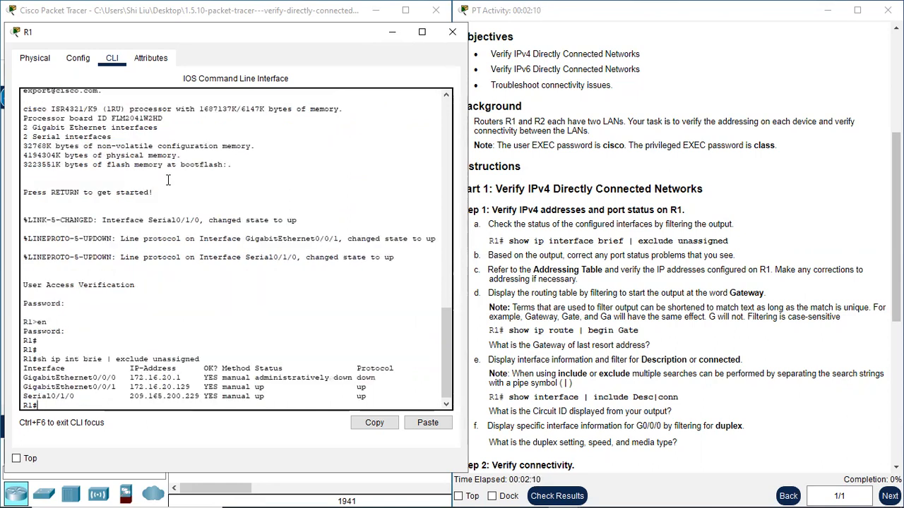
pyautogui.moveTo(60, 373); pyautogui.dragTo(204, 397)
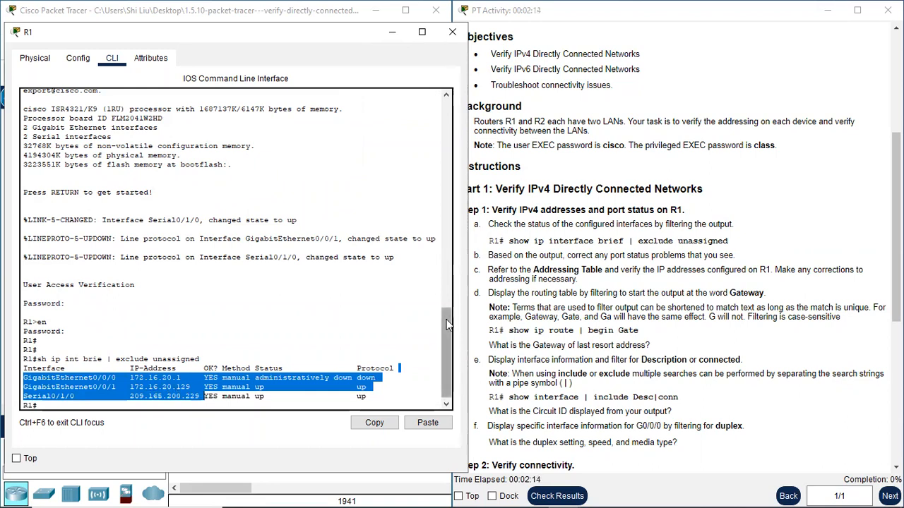
# Compare against the instructions and highlight GigabitEthernet0/0/0's administratively down status.
pyautogui.click(498, 257)
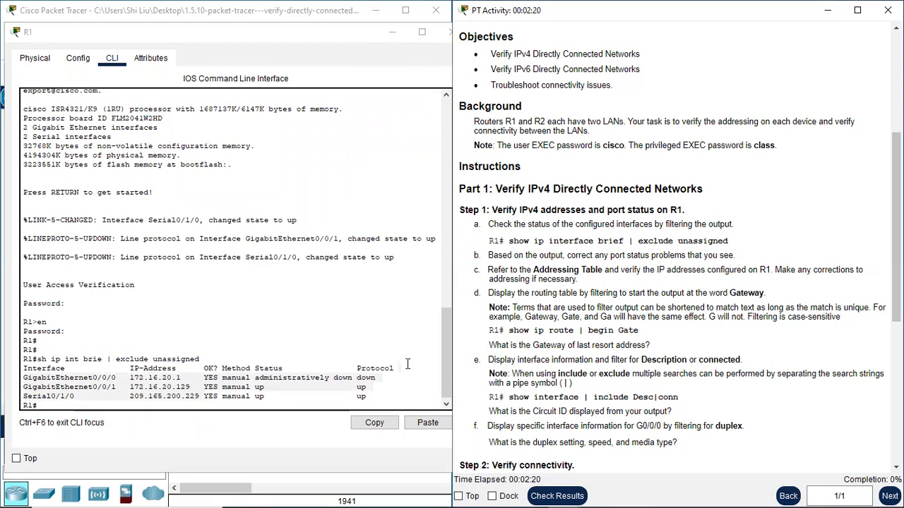
pyautogui.scroll(-1, 247, 378)
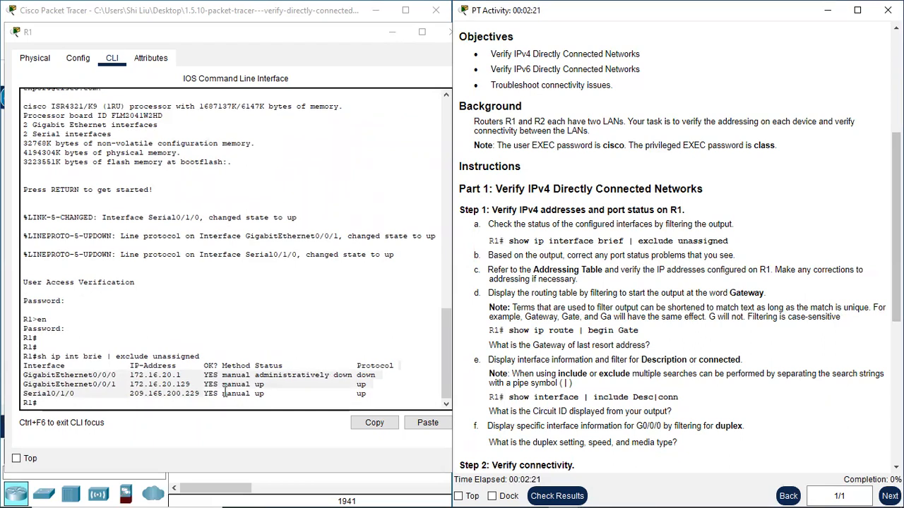
pyautogui.click(113, 370)
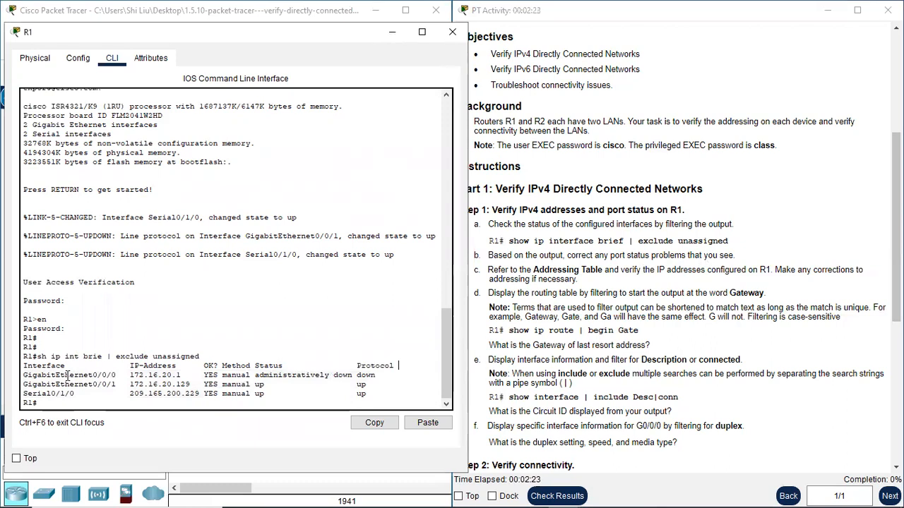
pyautogui.moveTo(67, 376); pyautogui.dragTo(116, 376)
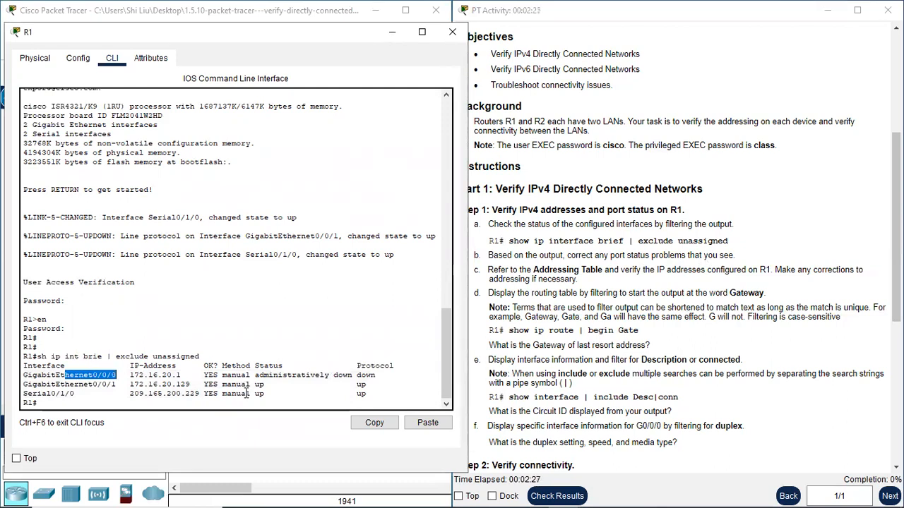
pyautogui.moveTo(264, 376); pyautogui.dragTo(361, 379)
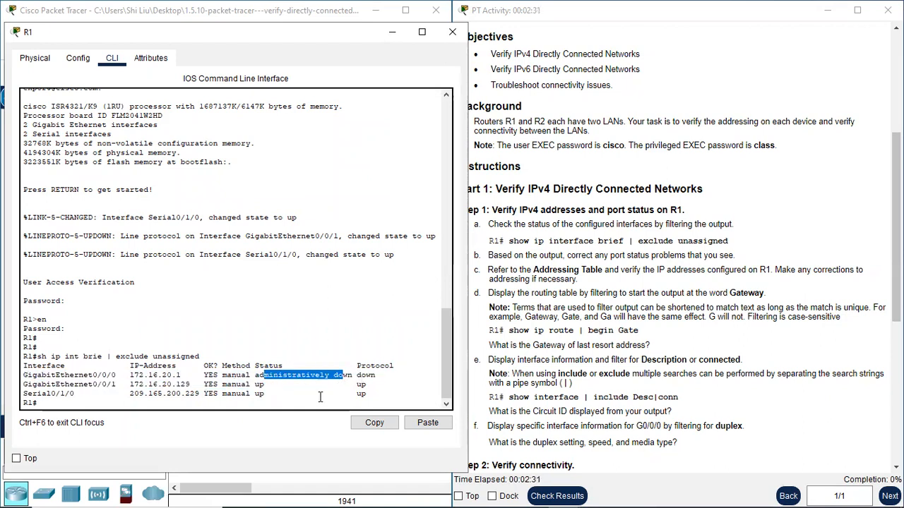
pyautogui.click(229, 407)
pyautogui.press('Return')
pyautogui.press('Return')
pyautogui.press('Return')
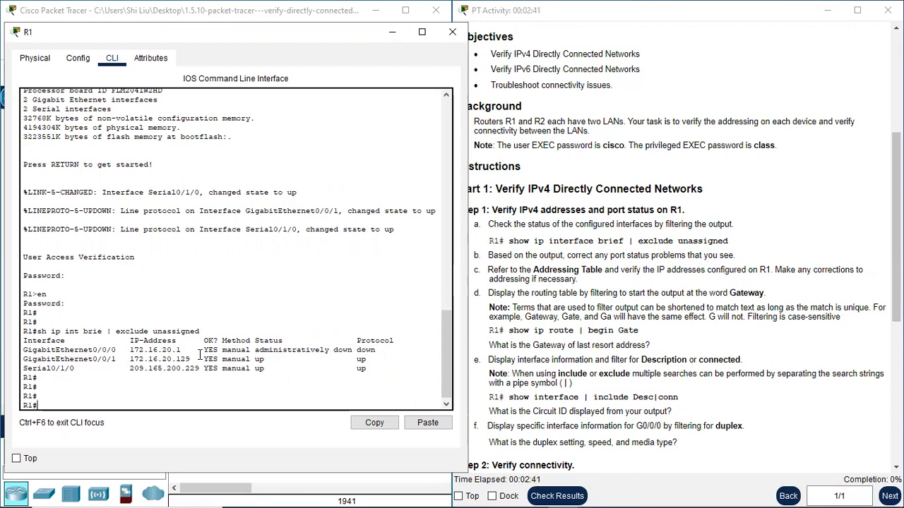
pyautogui.moveTo(82, 349); pyautogui.dragTo(121, 350)
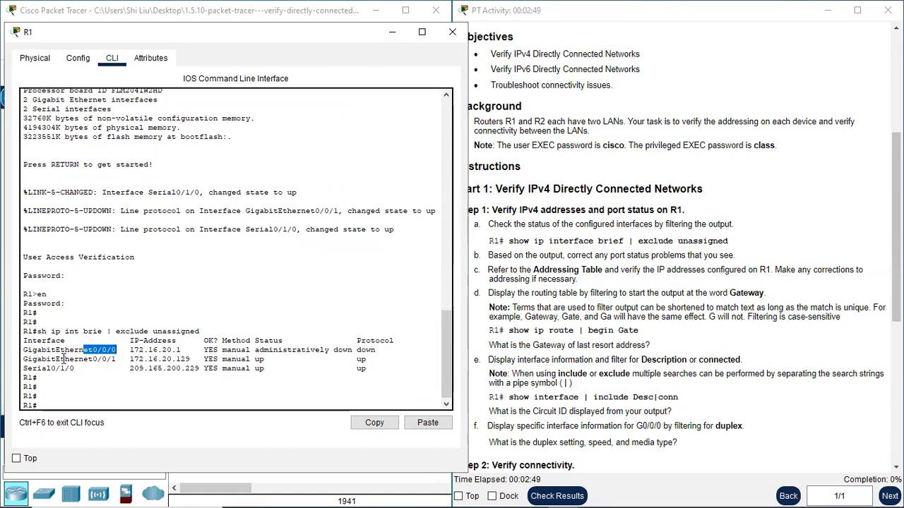
pyautogui.click(112, 350)
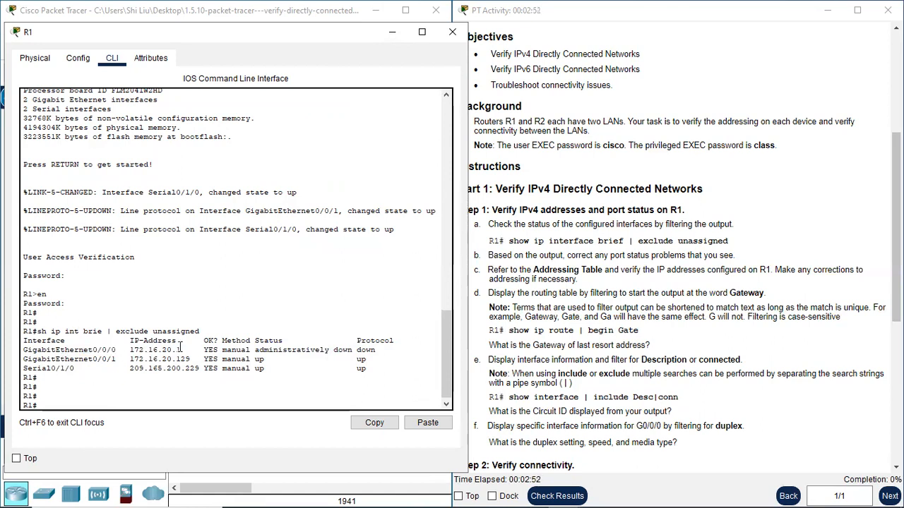
pyautogui.moveTo(282, 350); pyautogui.dragTo(339, 346)
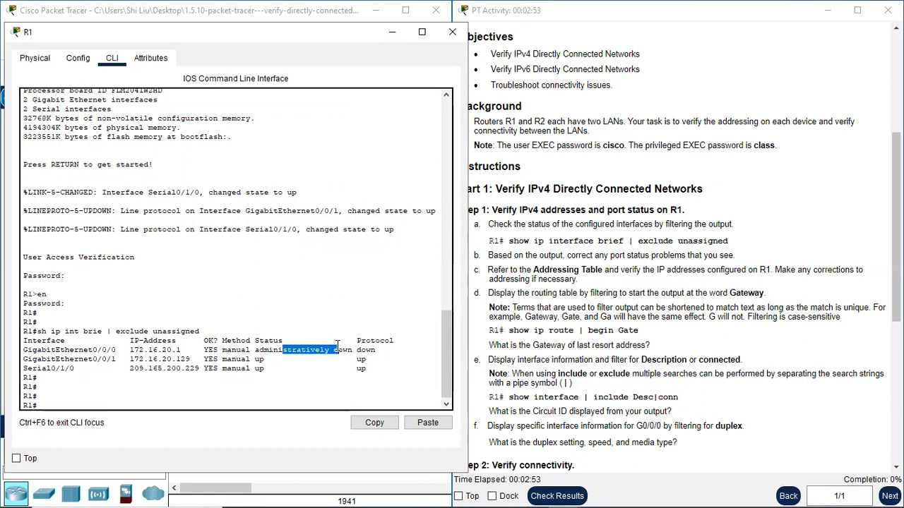
pyautogui.click(57, 405)
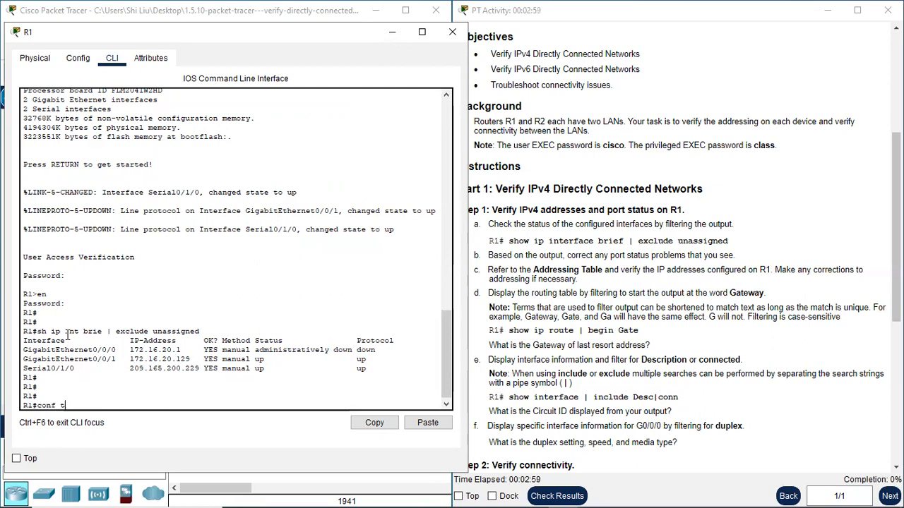
# Enter configuration mode and apply 'no shutdown' to R1's GigabitEthernet0/0/0.
pyautogui.press('Return')
pyautogui.write('int ')
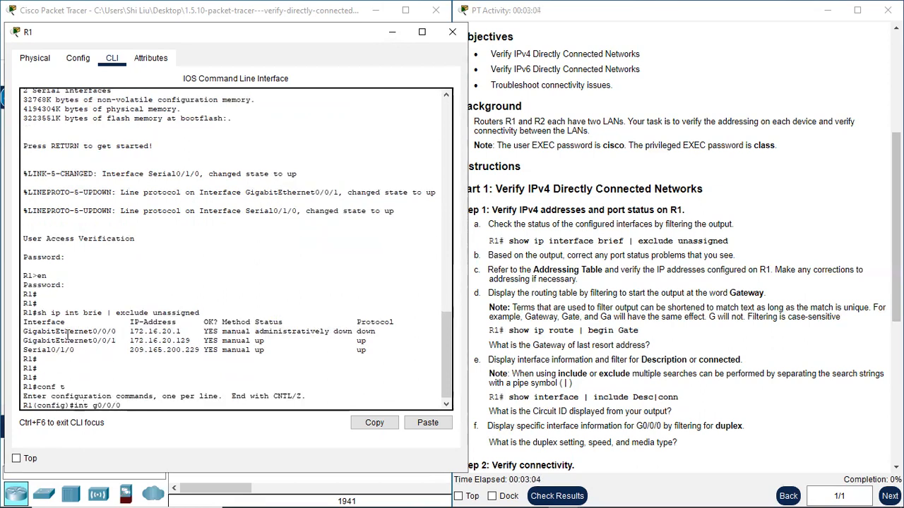
pyautogui.write('g0/0/0')
pyautogui.press('Return')
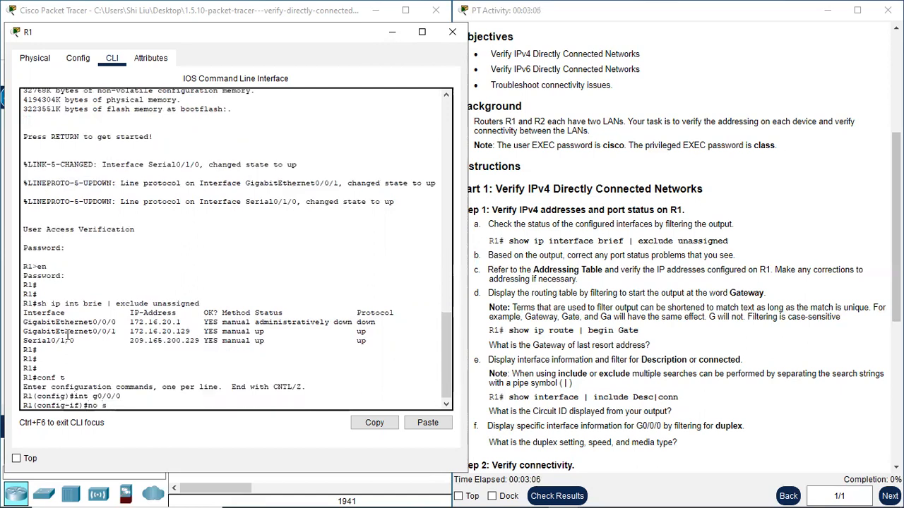
pyautogui.write('no shutdown')
pyautogui.press('Return')
pyautogui.press('Return')
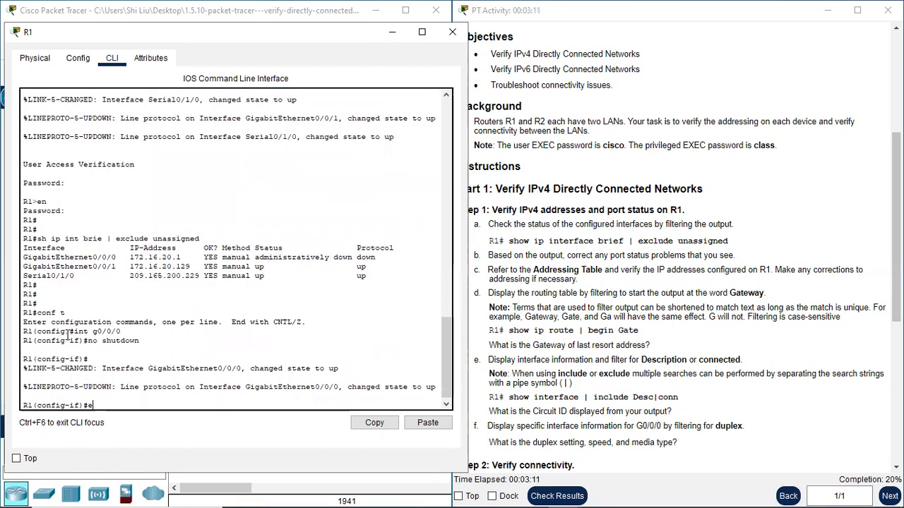
pyautogui.write('exi')
pyautogui.press('Return')
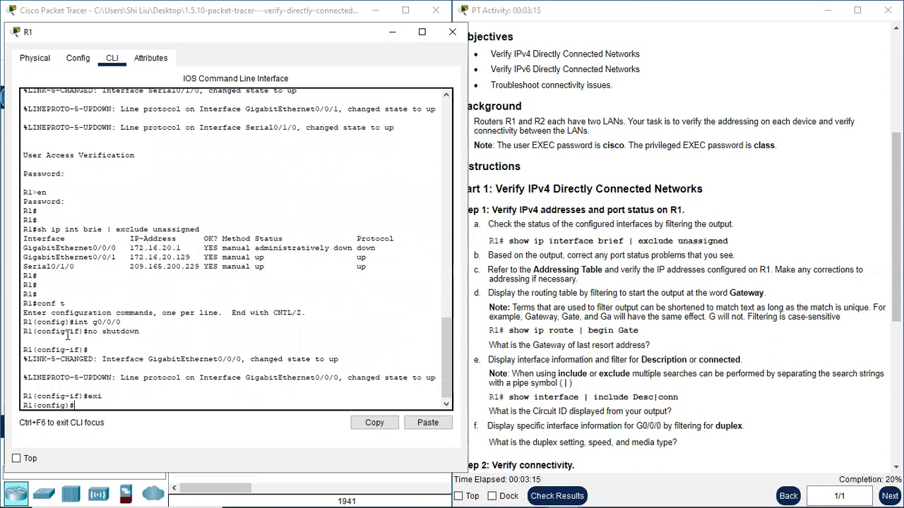
# Confirm with 'do sh ip int brie' that G0/0/0 is up/up, then mark step c.
pyautogui.write('do sh ip int')
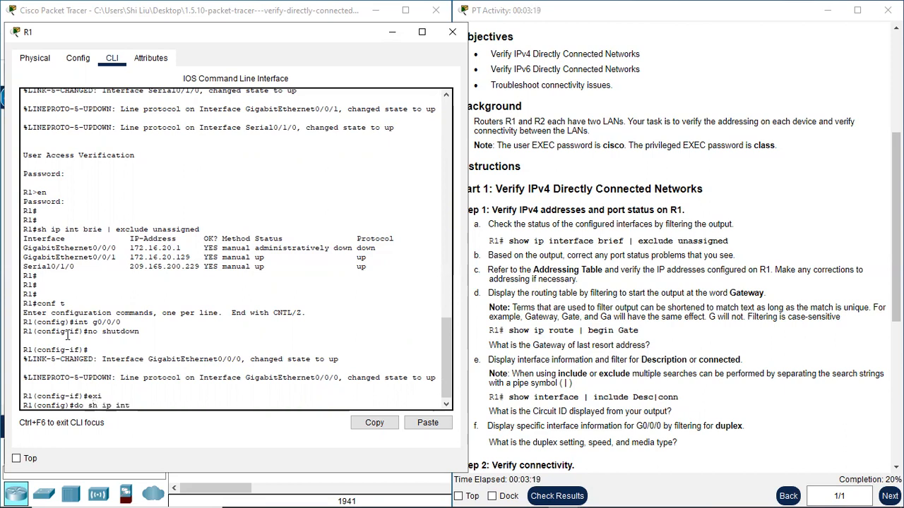
pyautogui.write(' brie')
pyautogui.press('Return')
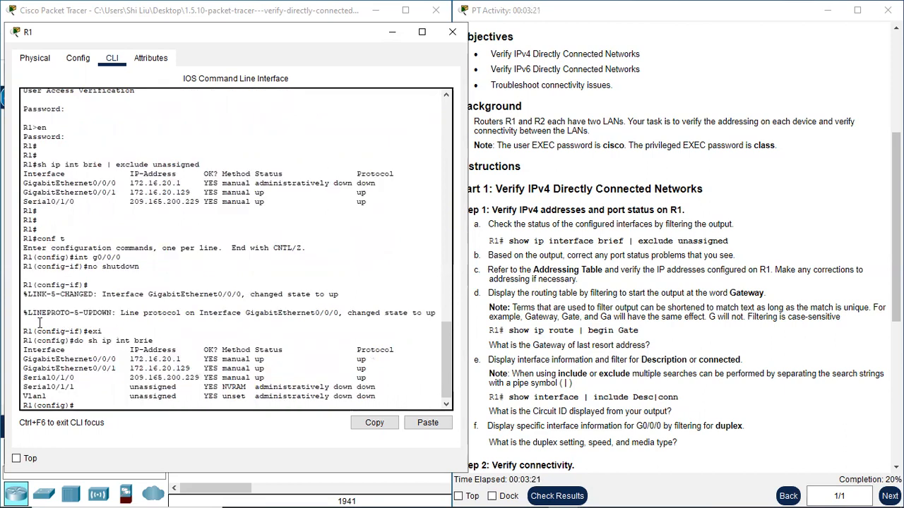
pyautogui.moveTo(69, 358); pyautogui.dragTo(372, 359)
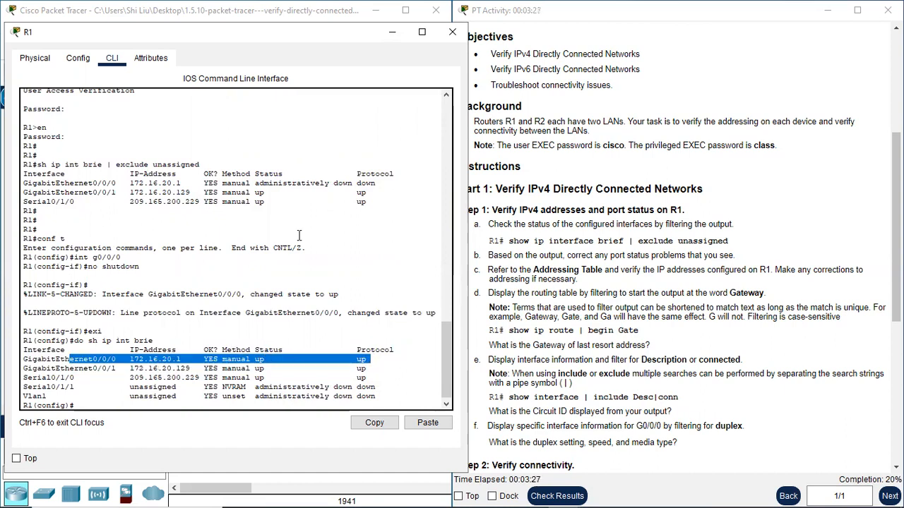
pyautogui.click(87, 405)
pyautogui.press('Return')
pyautogui.press('Return')
pyautogui.press('Return')
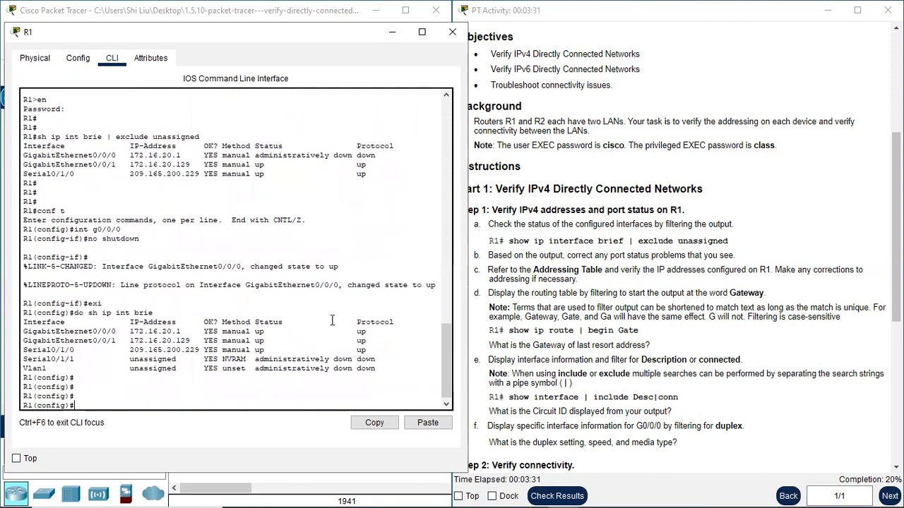
pyautogui.moveTo(506, 269); pyautogui.dragTo(563, 270)
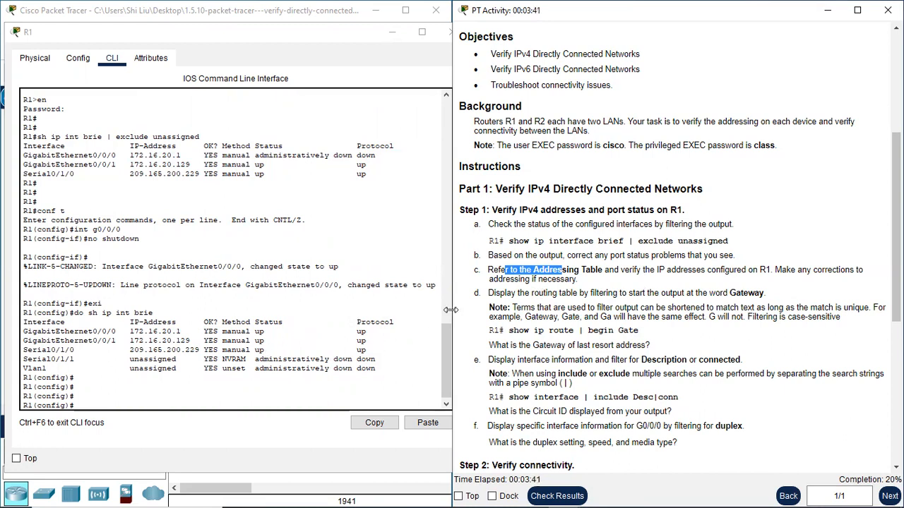
# Compare S0/1/0's listed 209.165.200.225 in the Addressing Table with R1's configured 209.165.200.229.
pyautogui.scroll(1, 182, 359)
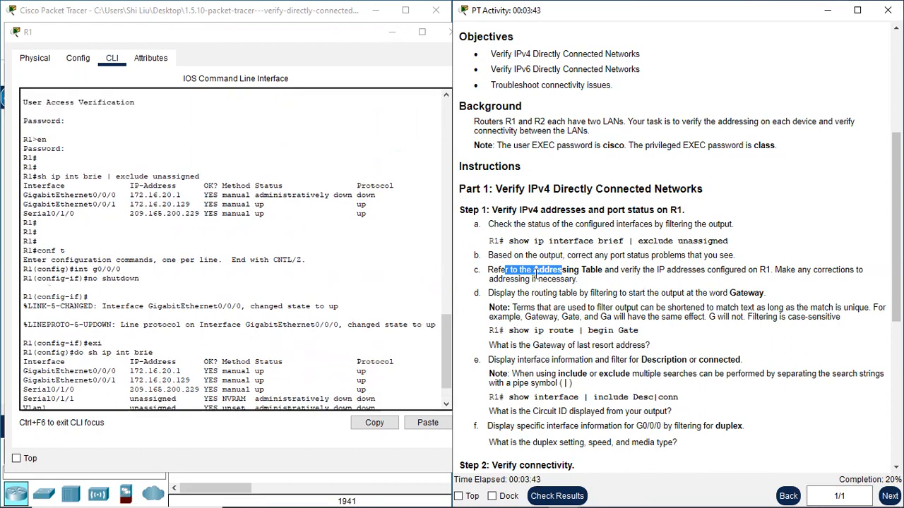
pyautogui.scroll(3, 571, 274)
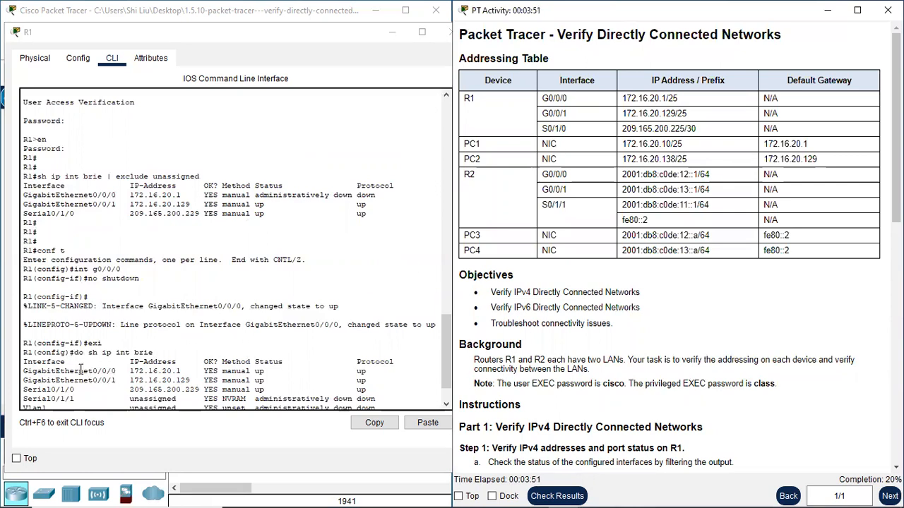
pyautogui.moveTo(81, 370); pyautogui.dragTo(117, 372)
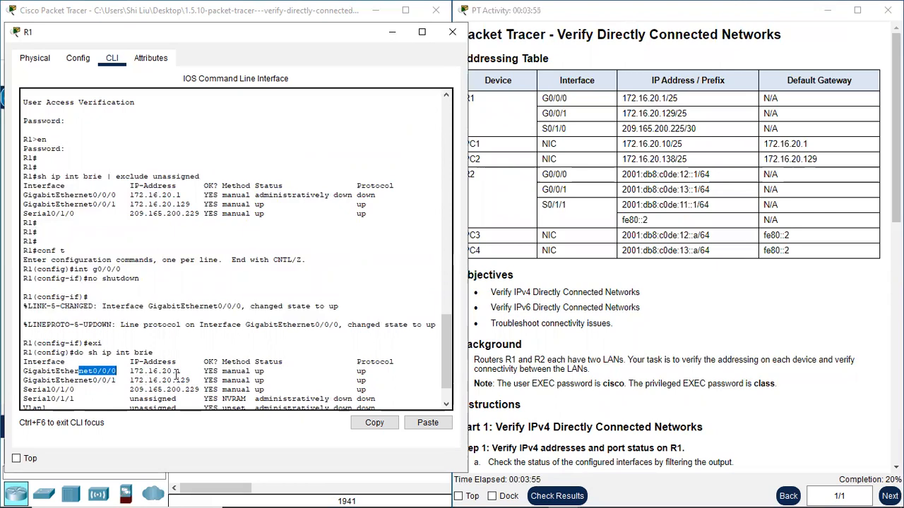
pyautogui.click(452, 76)
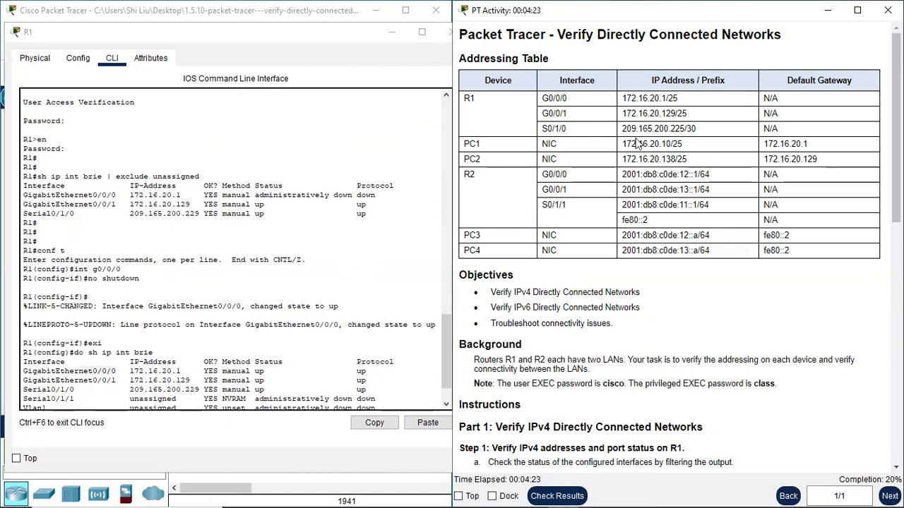
pyautogui.doubleClick(674, 129)
pyautogui.moveTo(200, 388); pyautogui.dragTo(185, 389)
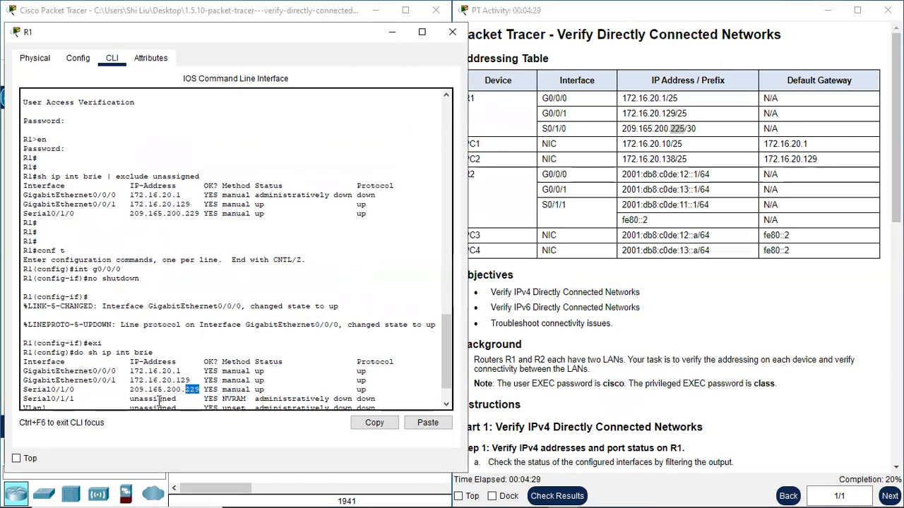
# Assign 209.165.200.225 255.255.255.252 (/30) to R1's Serial0/1/0 interface.
pyautogui.scroll(-2, 146, 388)
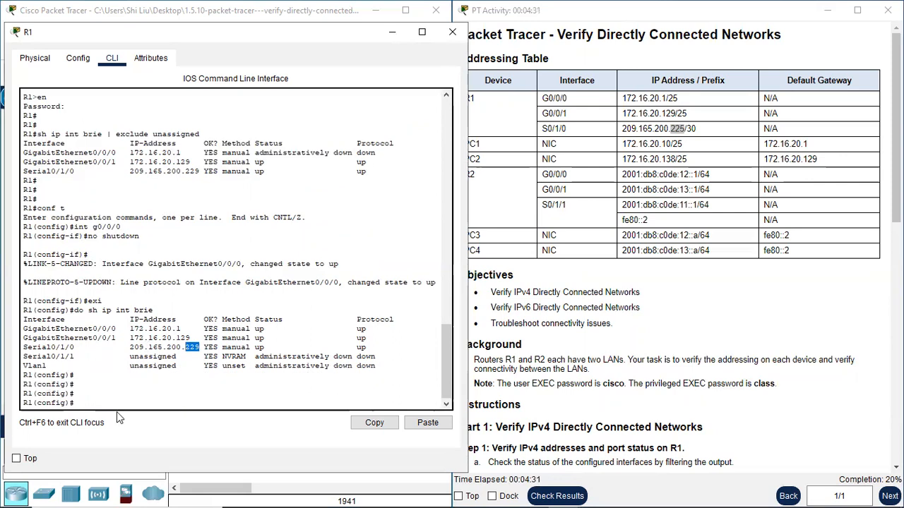
pyautogui.click(103, 403)
pyautogui.write('int s0/1/0')
pyautogui.press('Return')
pyautogui.write('ip address 209.165.')
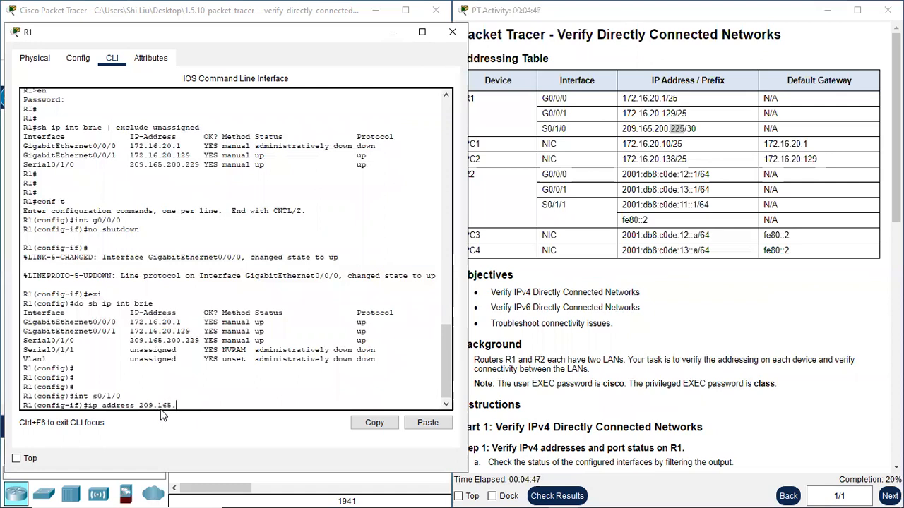
pyautogui.write('200.225')
pyautogui.click(695, 140)
pyautogui.moveTo(696, 129); pyautogui.dragTo(687, 129)
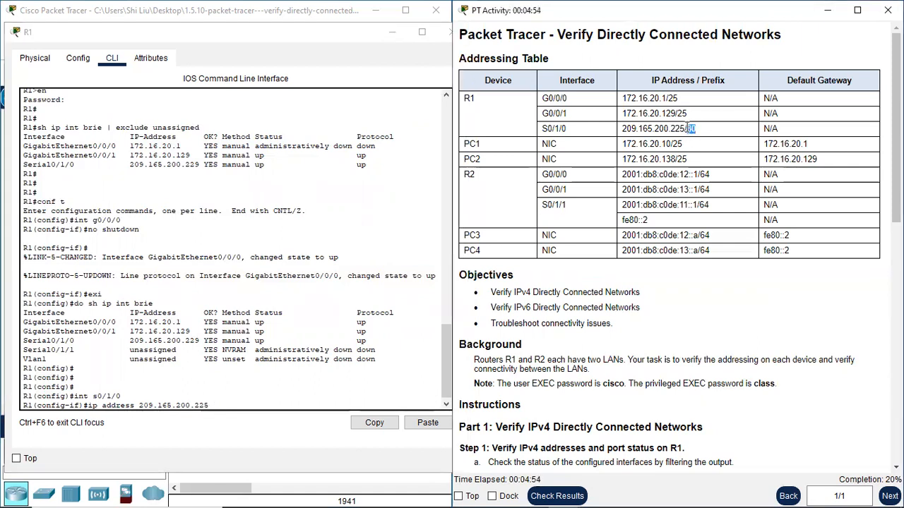
pyautogui.click(219, 403)
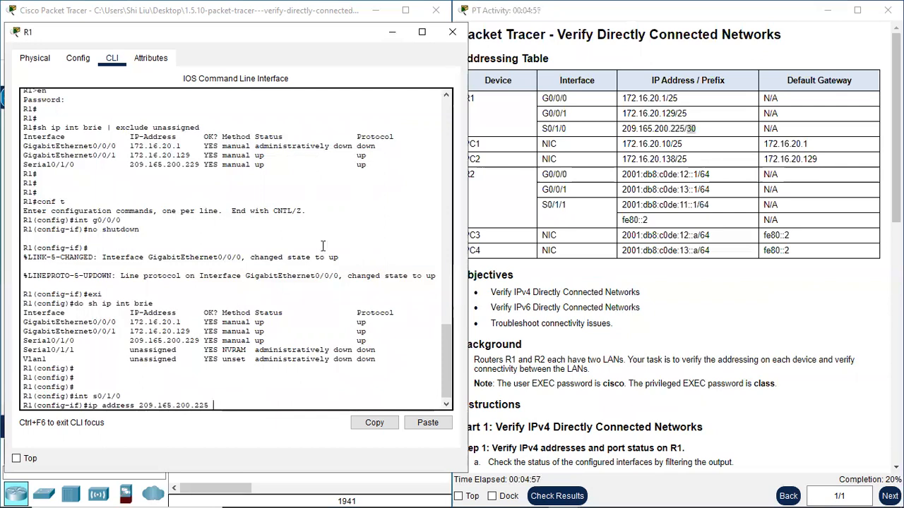
pyautogui.write('255.255.255.252')
pyautogui.press('Return')
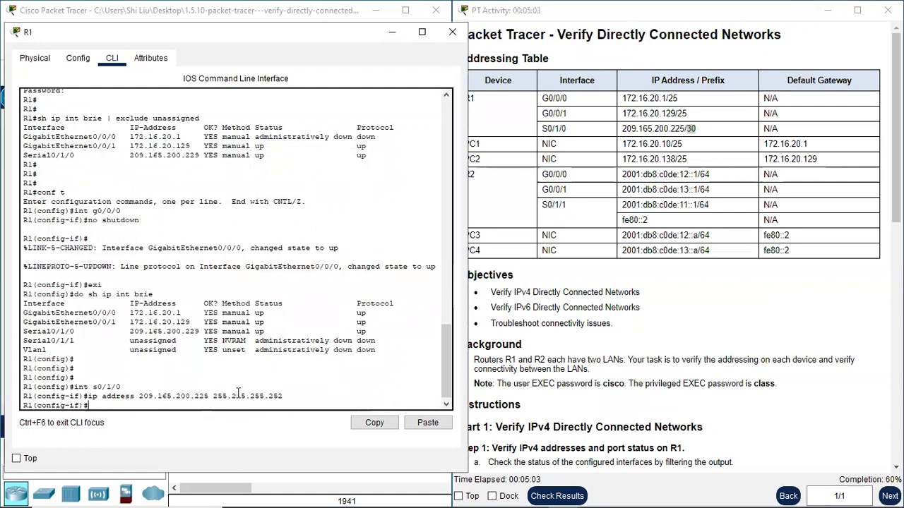
# Scroll the instructions and mark the step about displaying the routing table.
pyautogui.press('Return')
pyautogui.scroll(-2, 678, 361)
pyautogui.scroll(-2, 678, 361)
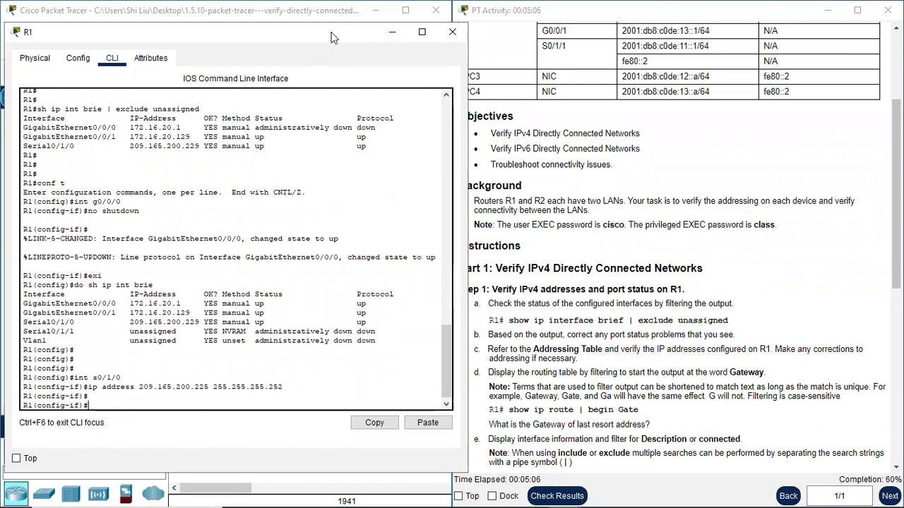
pyautogui.moveTo(332, 37); pyautogui.dragTo(318, 32)
pyautogui.scroll(-2, 604, 324)
pyautogui.moveTo(503, 297); pyautogui.dragTo(697, 293)
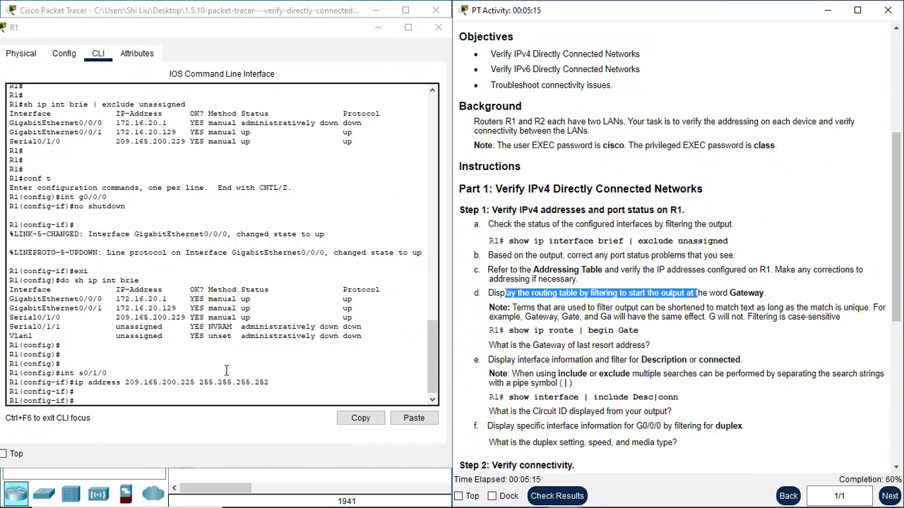
# Exit back to privileged mode and run 'sh ip route | begin Gate' on R1.
pyautogui.click(150, 399)
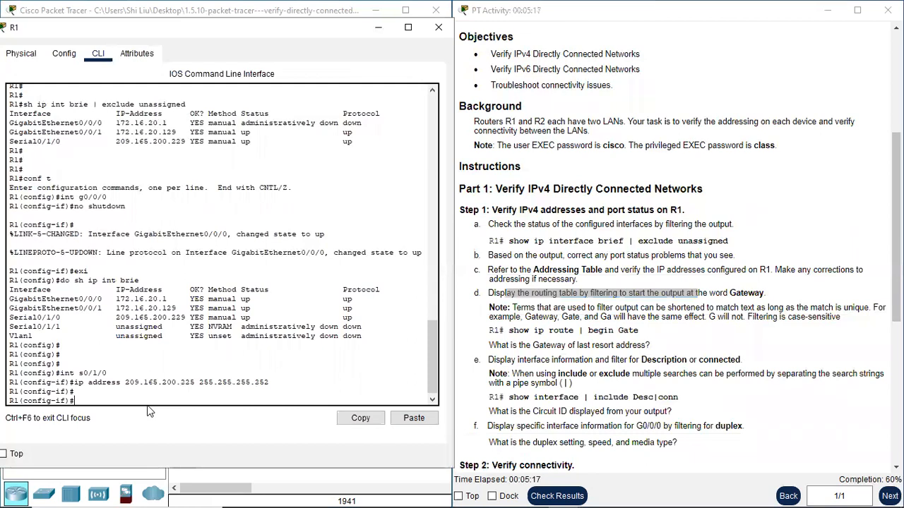
pyautogui.write('exi')
pyautogui.press('Return')
pyautogui.write('exi')
pyautogui.press('Return')
pyautogui.press('Return')
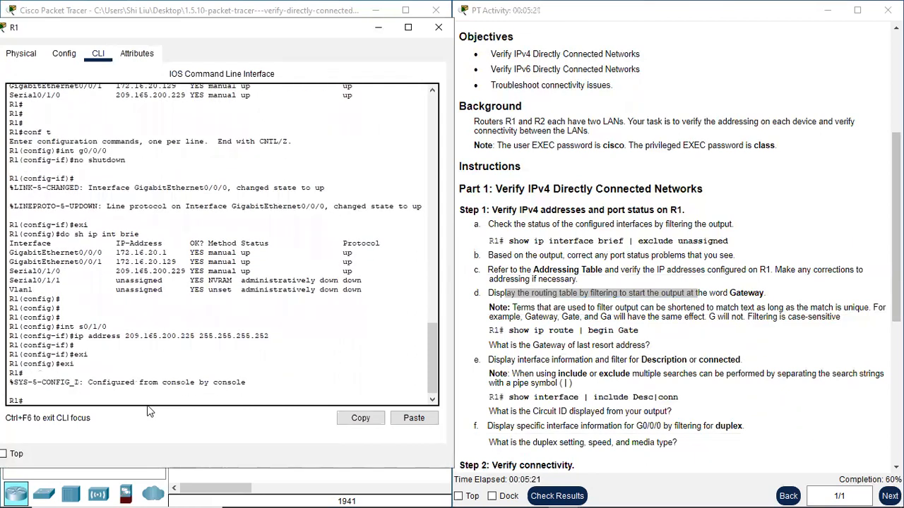
pyautogui.write('sh ip route | begin Gate')
pyautogui.press('Return')
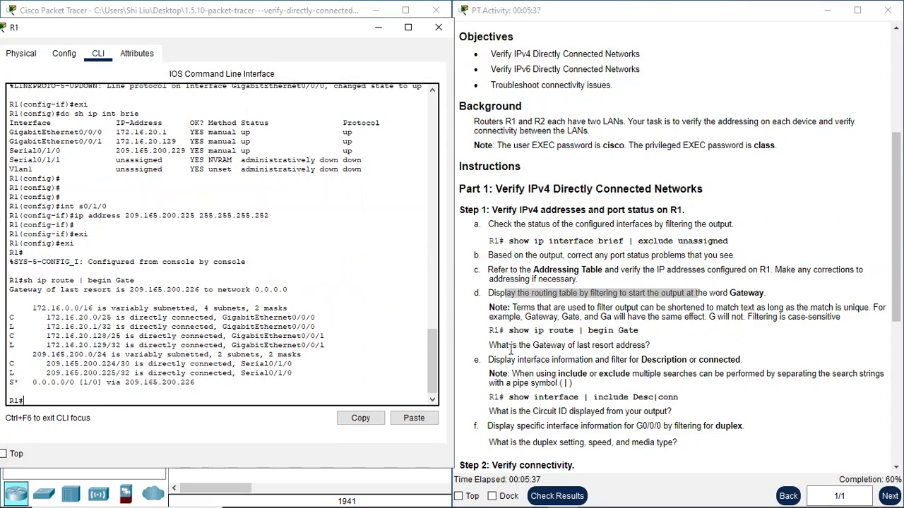
# Note the gateway of last resort 209.165.200.226 and mark the interface descriptions step.
pyautogui.moveTo(507, 345); pyautogui.dragTo(628, 345)
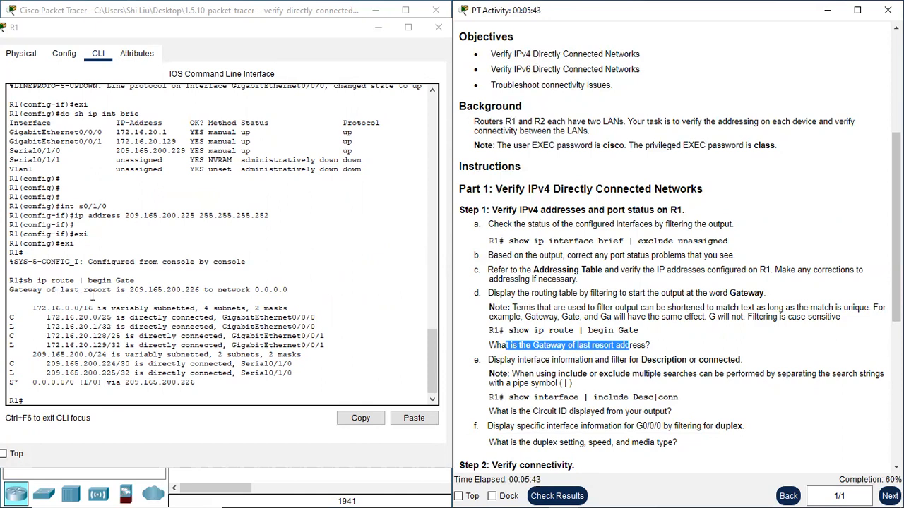
pyautogui.moveTo(129, 291); pyautogui.dragTo(203, 293)
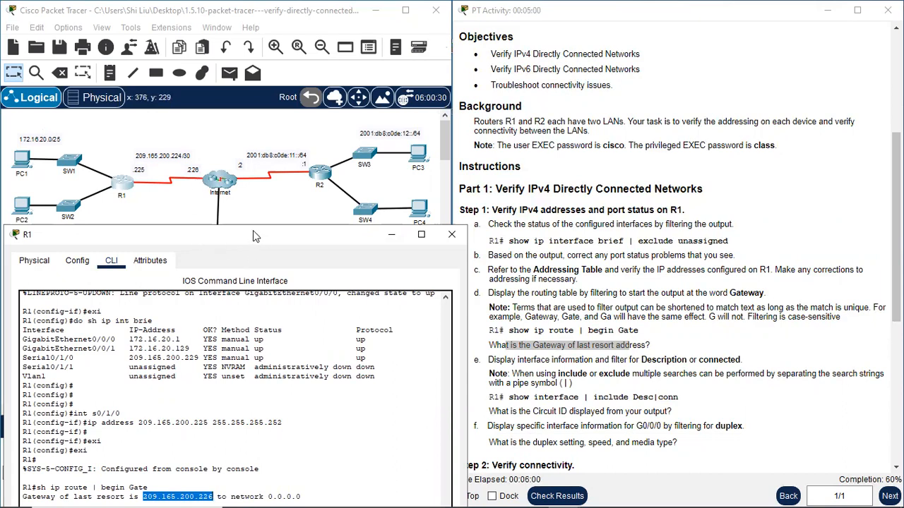
pyautogui.moveTo(253, 231); pyautogui.dragTo(247, 10)
pyautogui.click(54, 383)
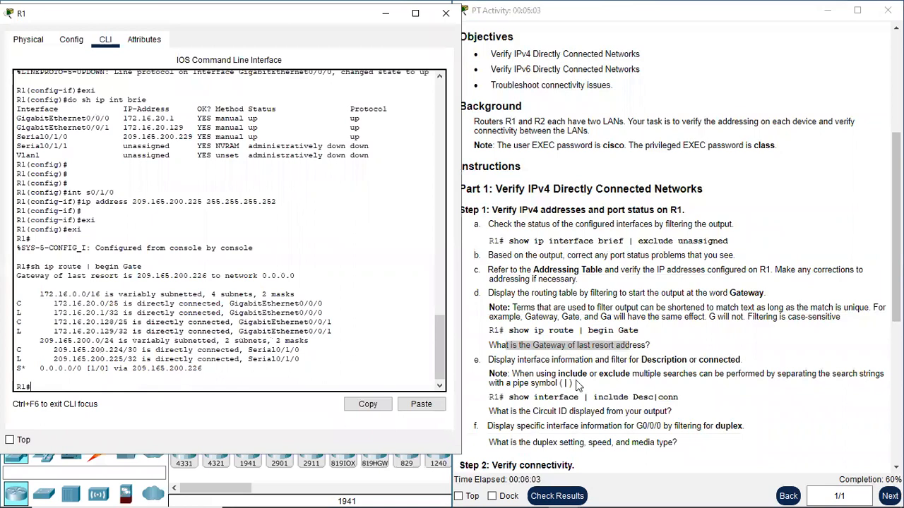
pyautogui.scroll(-1, 579, 381)
pyautogui.moveTo(496, 280); pyautogui.dragTo(548, 281)
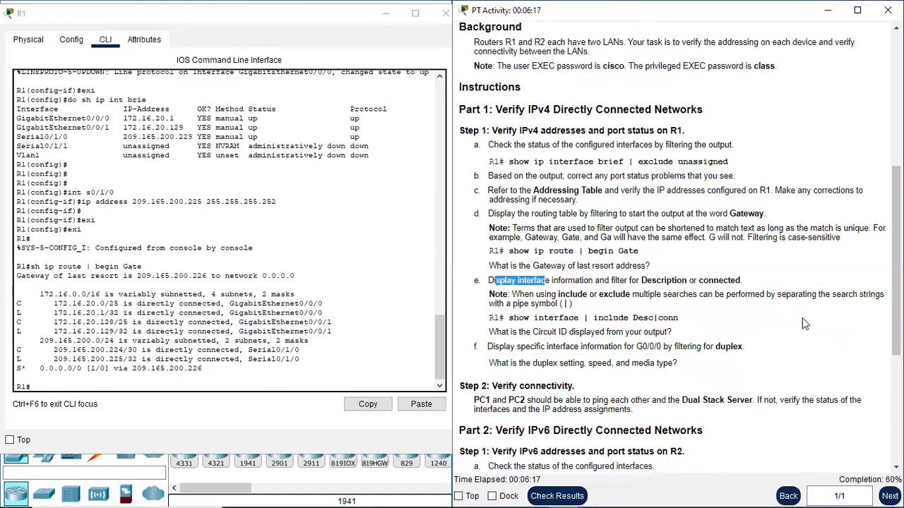
# Run 'sh int | include Desc|conn' on R1, fixing a stray backslash.
pyautogui.click(88, 384)
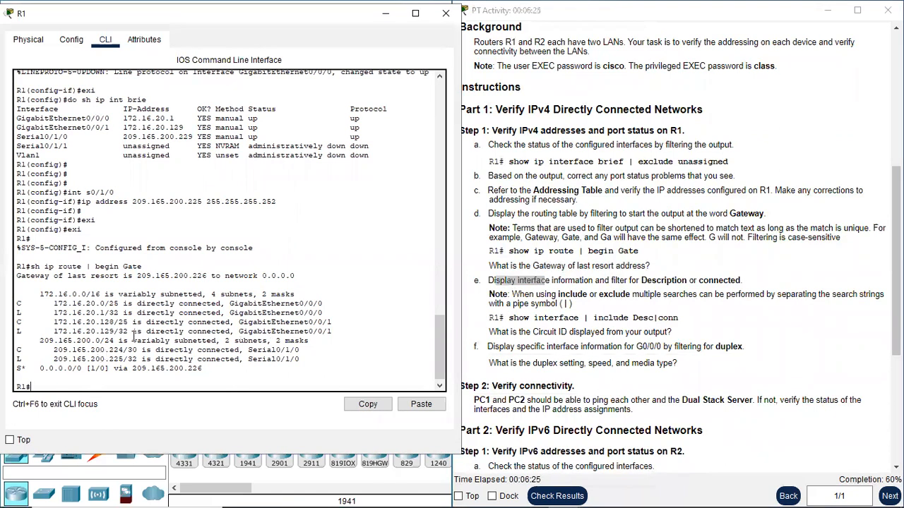
pyautogui.press('Return')
pyautogui.press('Return')
pyautogui.press('Return')
pyautogui.write('sh int')
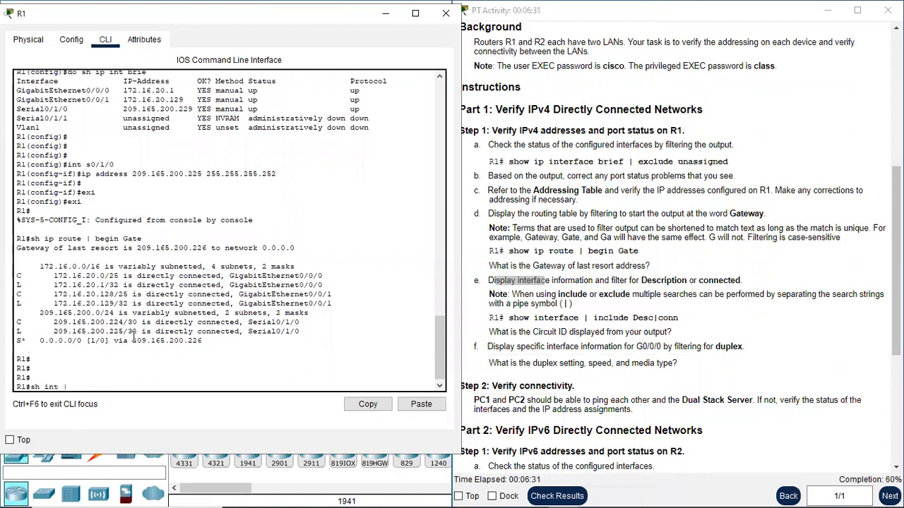
pyautogui.write(' | include Desc\\')
pyautogui.press('BackSpace')
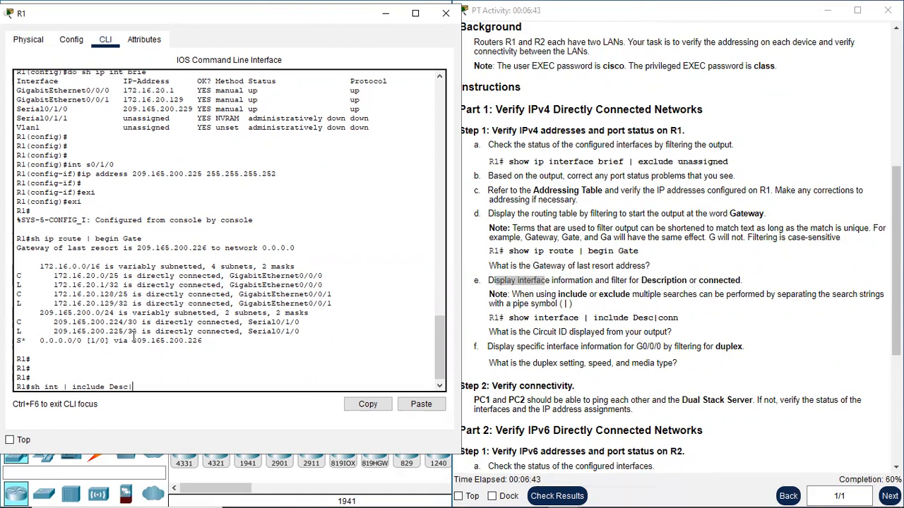
pyautogui.write('|conn')
pyautogui.press('Return')
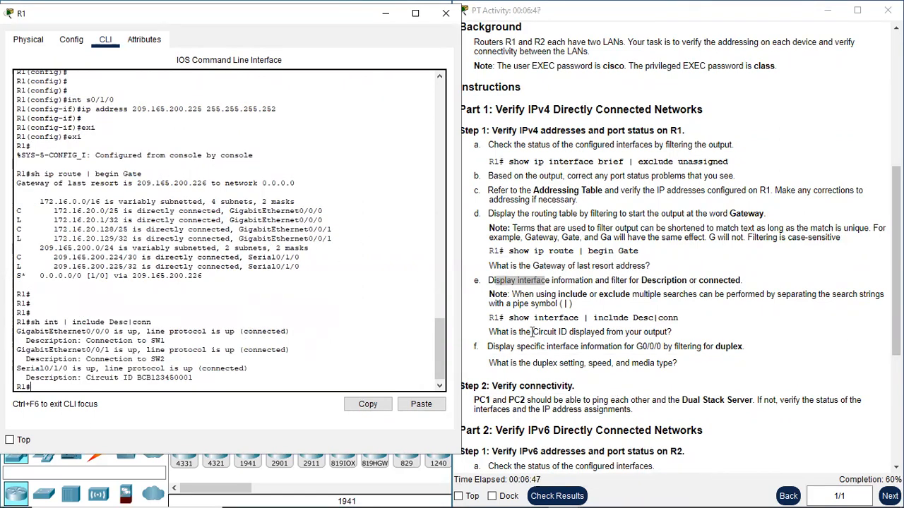
# Read Serial0/1/0's circuit ID from the output and mark the duplex filtering step.
pyautogui.moveTo(520, 333); pyautogui.dragTo(597, 333)
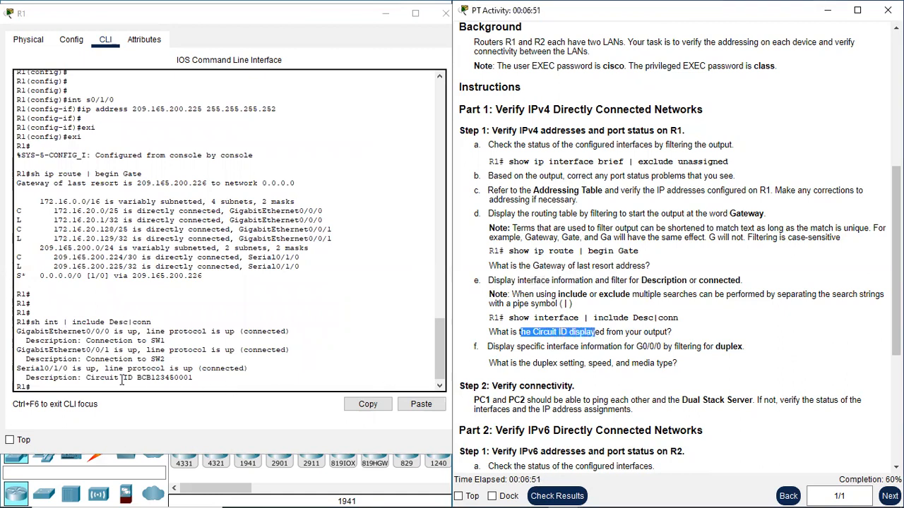
pyautogui.moveTo(86, 378)
pyautogui.mouseDown()
pyautogui.moveTo(132, 373)
pyautogui.moveTo(32, 387)
pyautogui.moveTo(86, 377)
pyautogui.mouseUp()
pyautogui.click(137, 377)
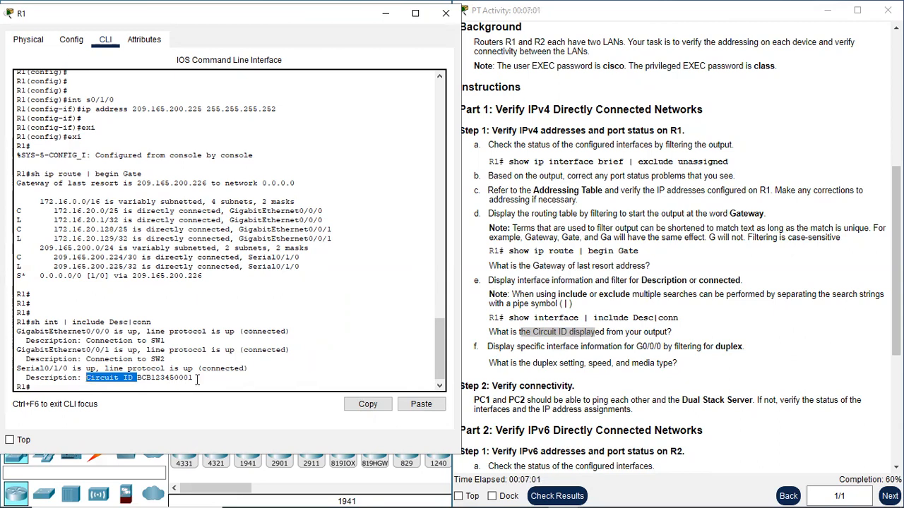
pyautogui.click(147, 386)
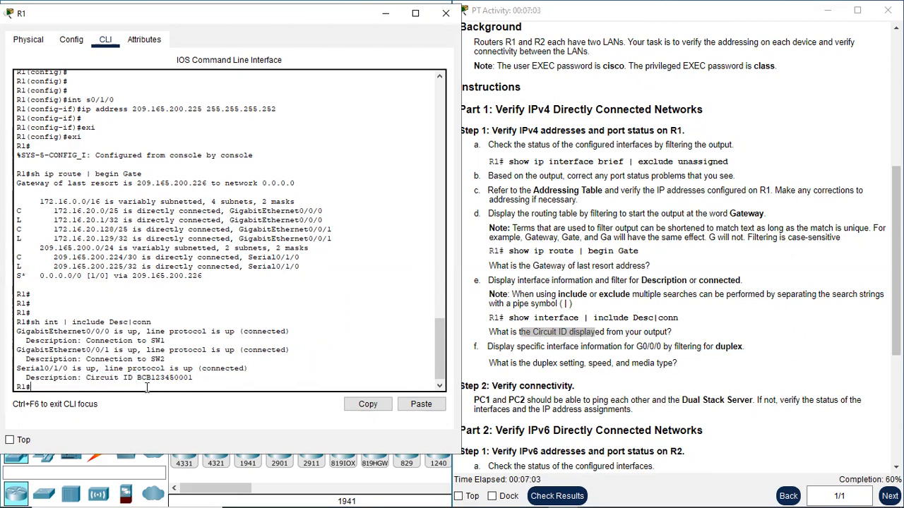
pyautogui.press('Return')
pyautogui.press('Return')
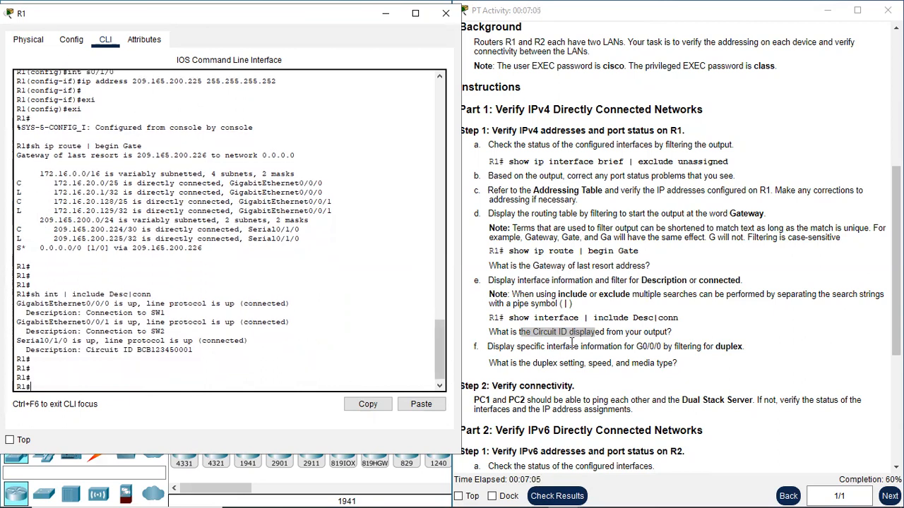
pyautogui.click(508, 347)
pyautogui.moveTo(508, 347); pyautogui.dragTo(590, 346)
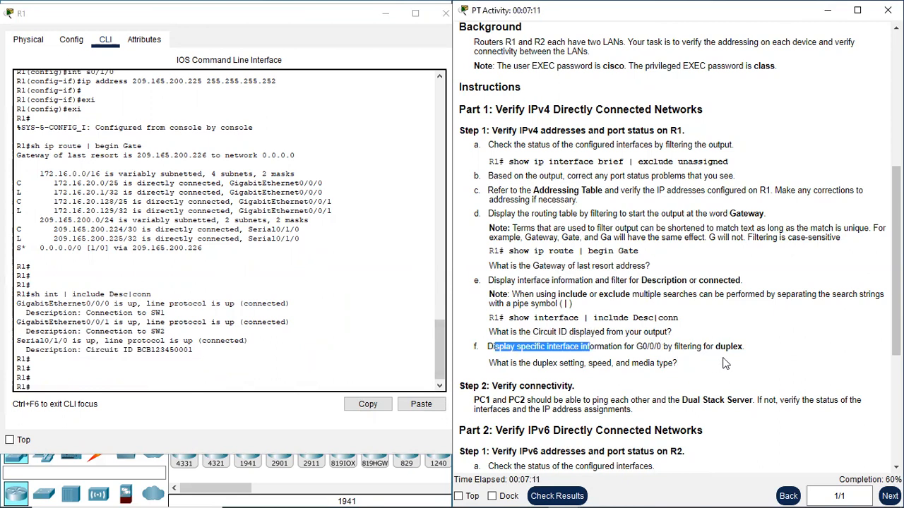
# Run 'sh int g0/0/0 | include duplex' on R1.
pyautogui.click(193, 388)
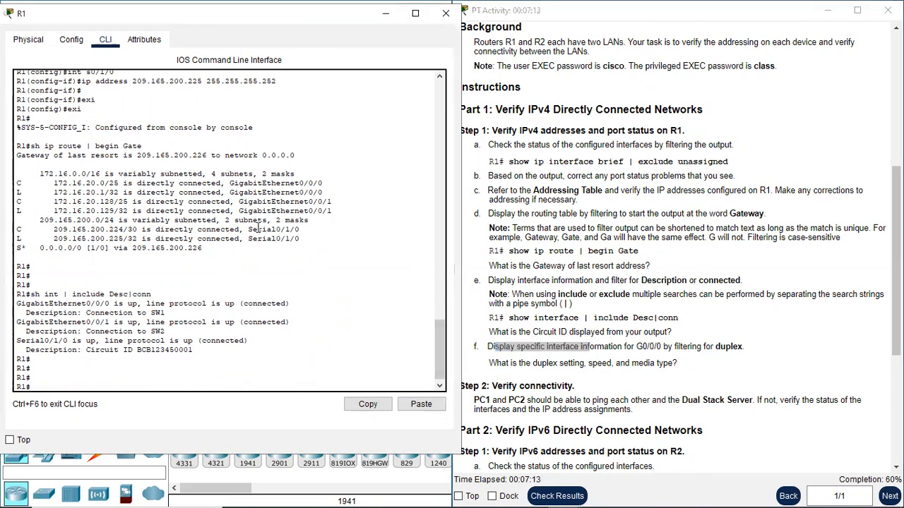
pyautogui.write('sh ip')
pyautogui.write('t g0/0/0 | incl')
pyautogui.write('ude duplex')
pyautogui.press('Return')
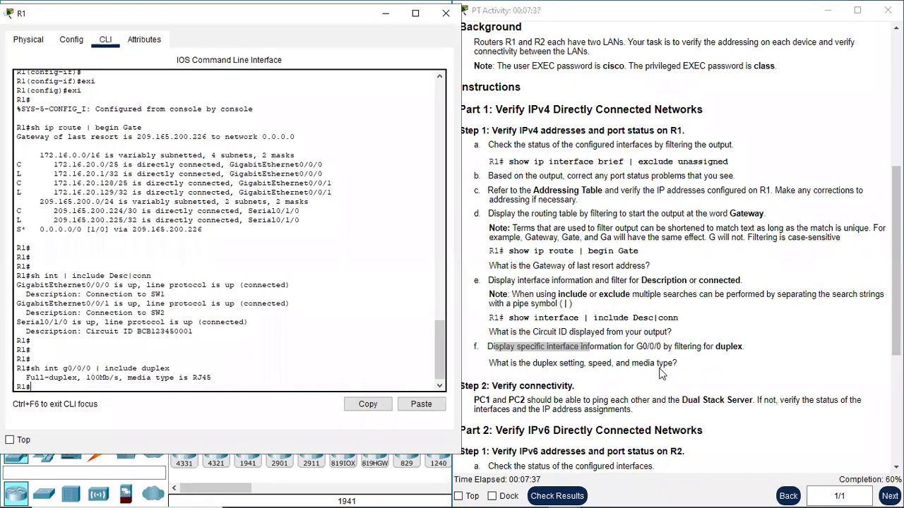
# Highlight the full-duplex, 100Mb/s and RJ45 values, then scroll the instructions to Step 2.
pyautogui.moveTo(31, 378); pyautogui.dragTo(118, 382)
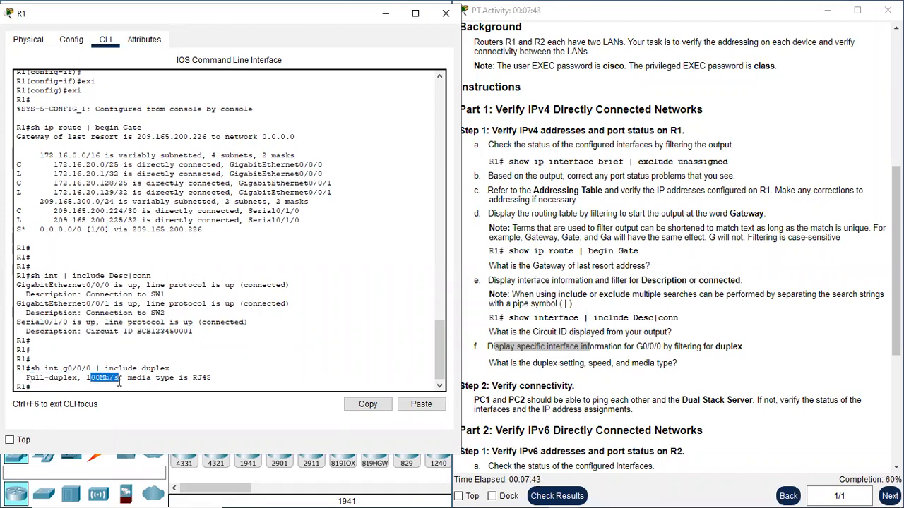
pyautogui.moveTo(193, 378); pyautogui.dragTo(210, 378)
pyautogui.click(216, 386)
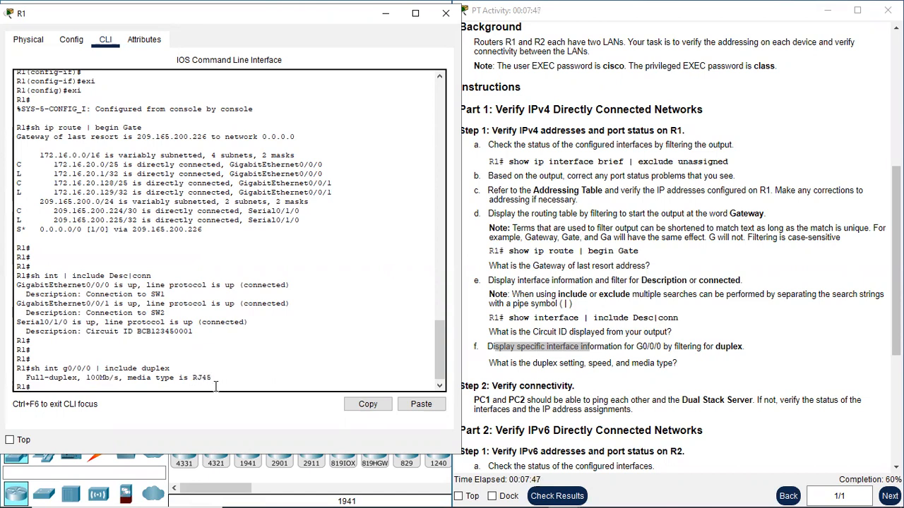
pyautogui.press('Return')
pyautogui.press('Return')
pyautogui.press('Return')
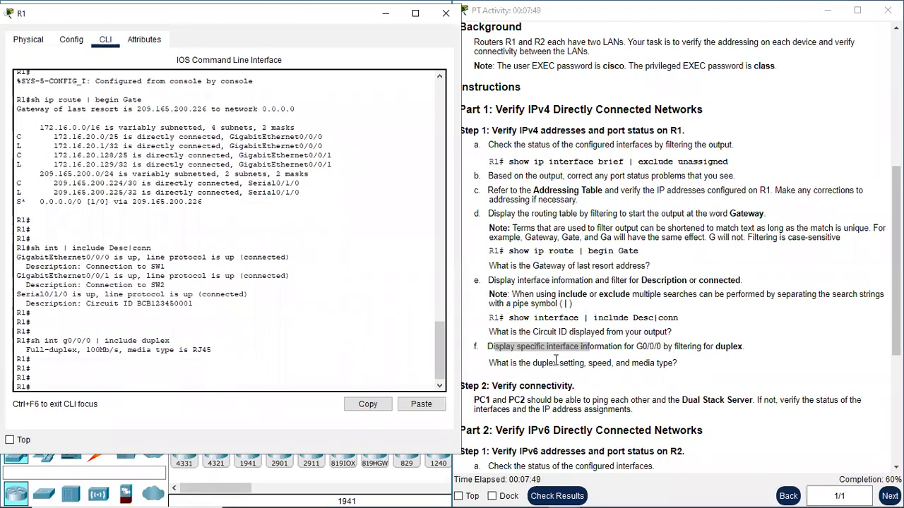
pyautogui.scroll(-3, 601, 367)
pyautogui.moveTo(480, 267); pyautogui.dragTo(554, 263)
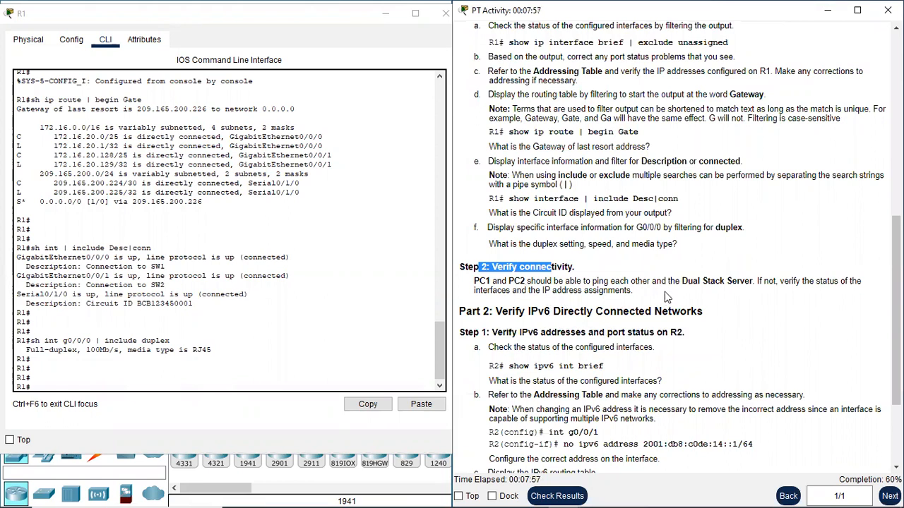
# Close R1 and open PC1's Command Prompt, snapped to the right half.
pyautogui.click(444, 15)
pyautogui.click(32, 161)
pyautogui.click(336, 54)
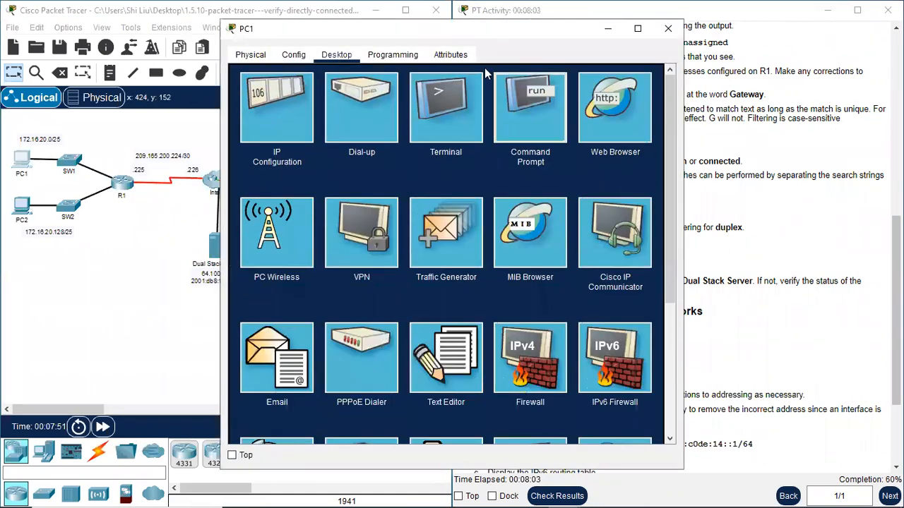
pyautogui.click(530, 106)
pyautogui.press('super+Right')
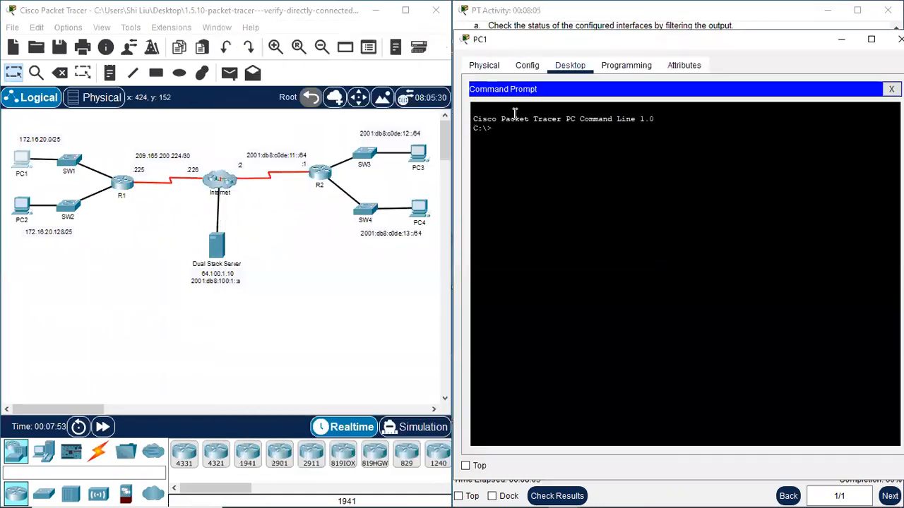
# Copy PC2's IPv4 address 172.16.20.138 from its IP Configuration window.
pyautogui.click(22, 206)
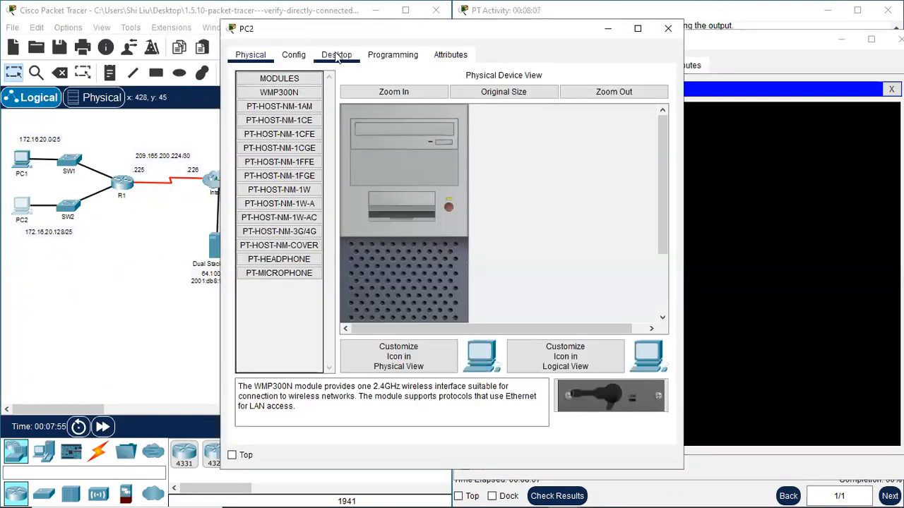
pyautogui.click(336, 54)
pyautogui.click(273, 96)
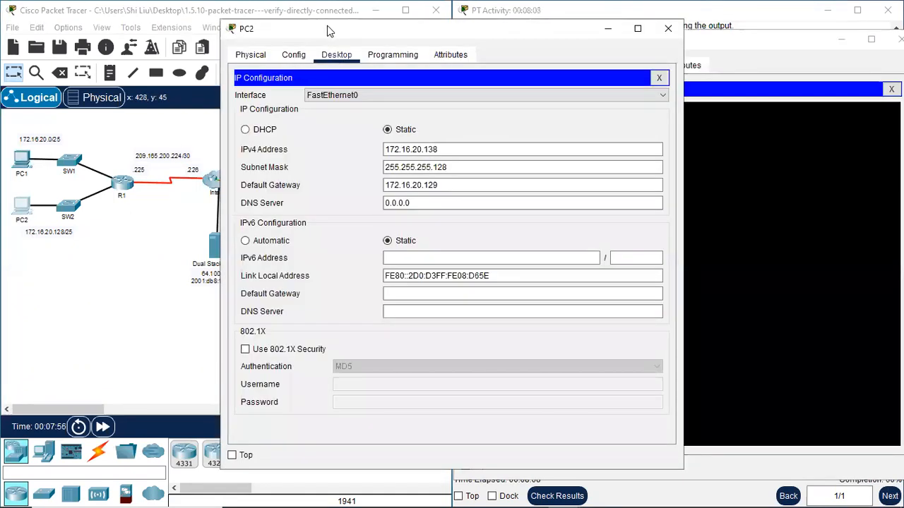
pyautogui.press('super+Left')
pyautogui.click(210, 146)
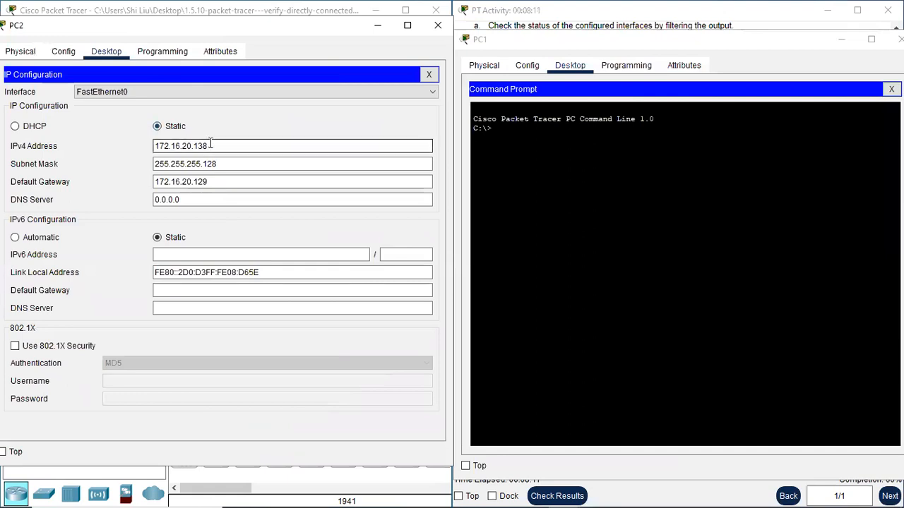
pyautogui.doubleClick(156, 147)
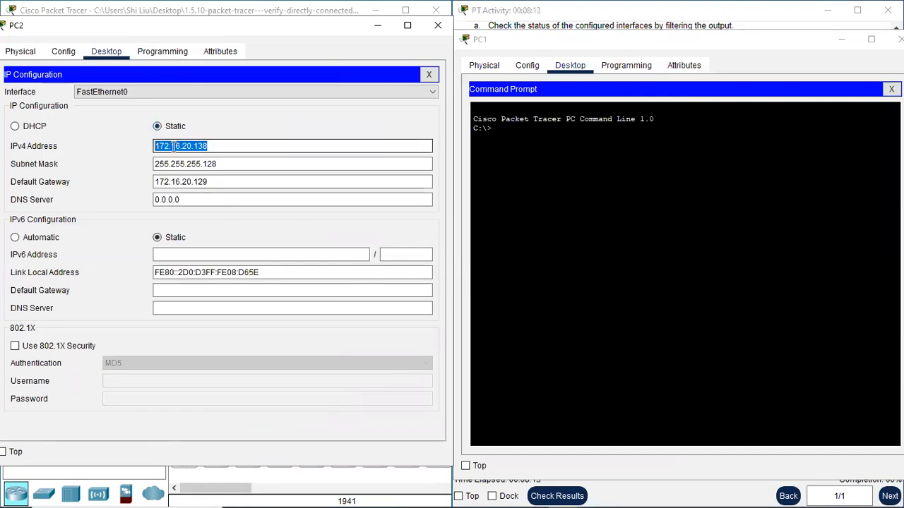
pyautogui.rightClick(172, 146)
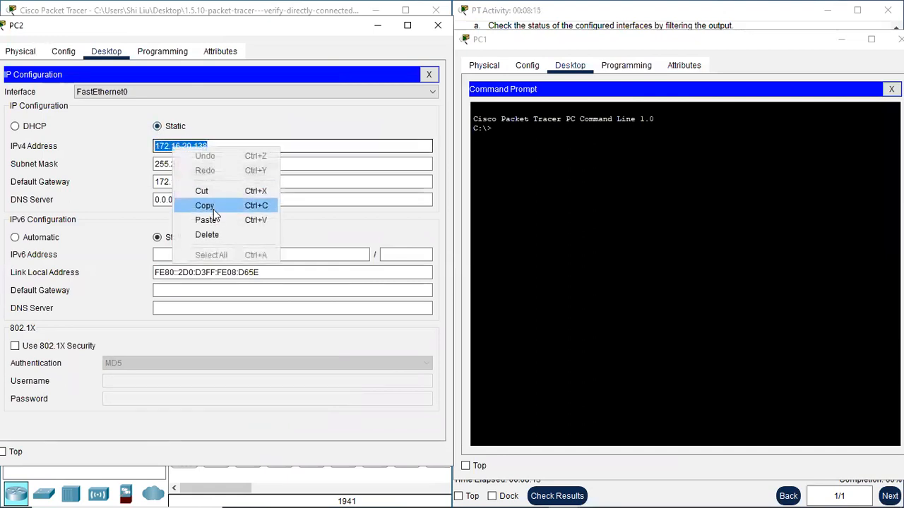
pyautogui.click(205, 205)
pyautogui.click(524, 136)
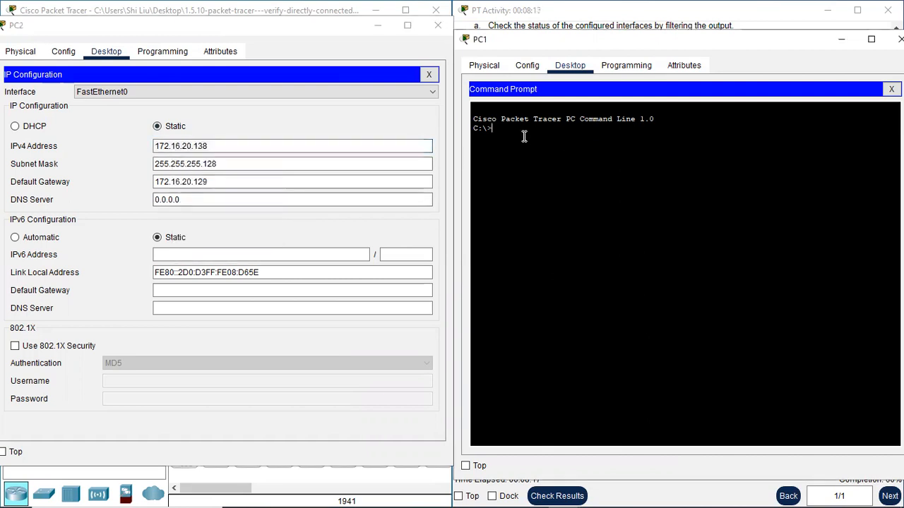
# Ping 172.16.20.138 from PC1, receiving 3 of 4 replies, and move PC2's window down.
pyautogui.write('ping')
pyautogui.rightClick(530, 142)
pyautogui.click(544, 157)
pyautogui.press('Return')
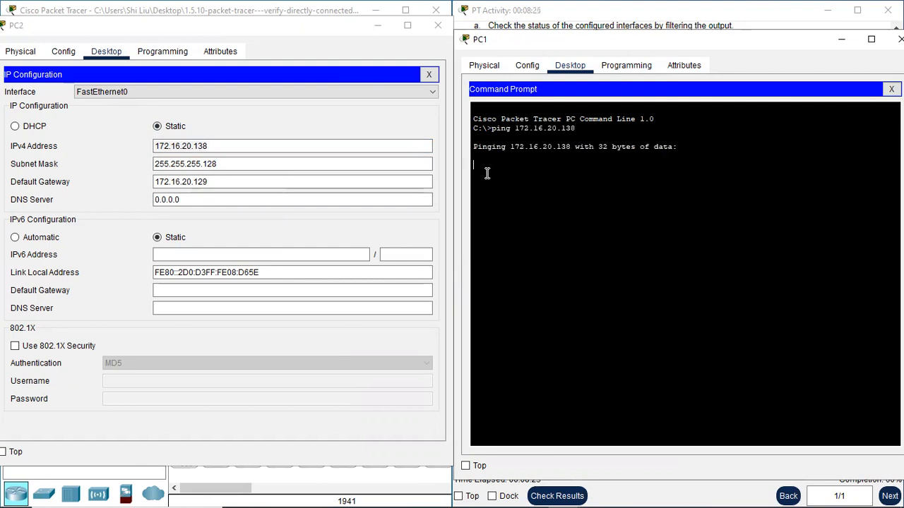
pyautogui.click(313, 39)
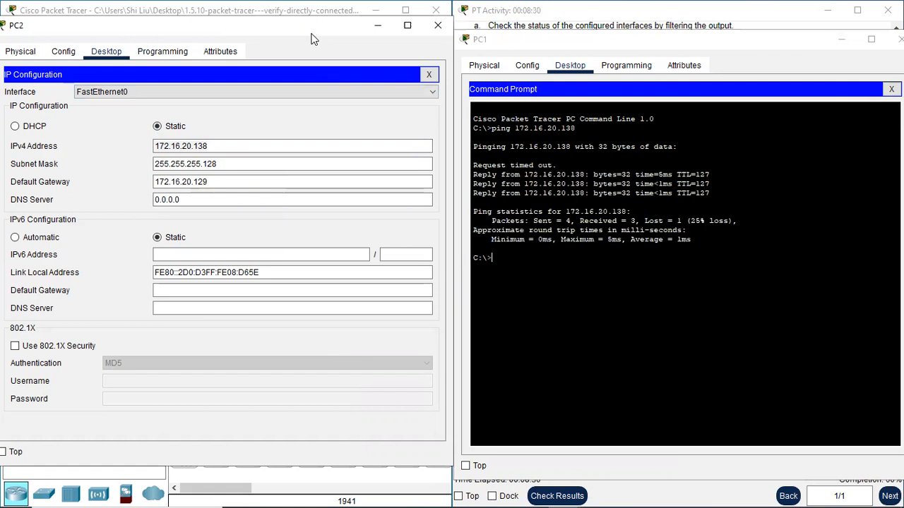
pyautogui.moveTo(314, 39); pyautogui.dragTo(351, 377)
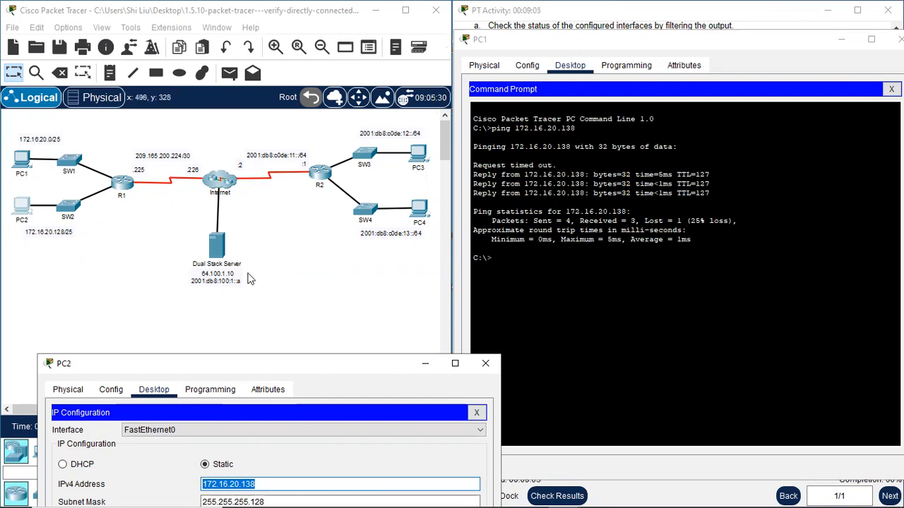
# Ping the Dual Stack Server at 64.100.1.10 from PC1's command prompt.
pyautogui.click(519, 257)
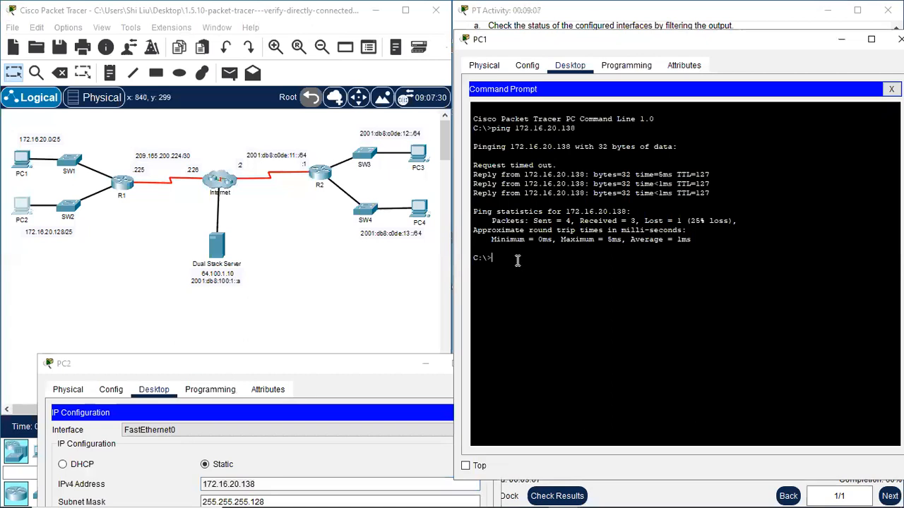
pyautogui.write('ping')
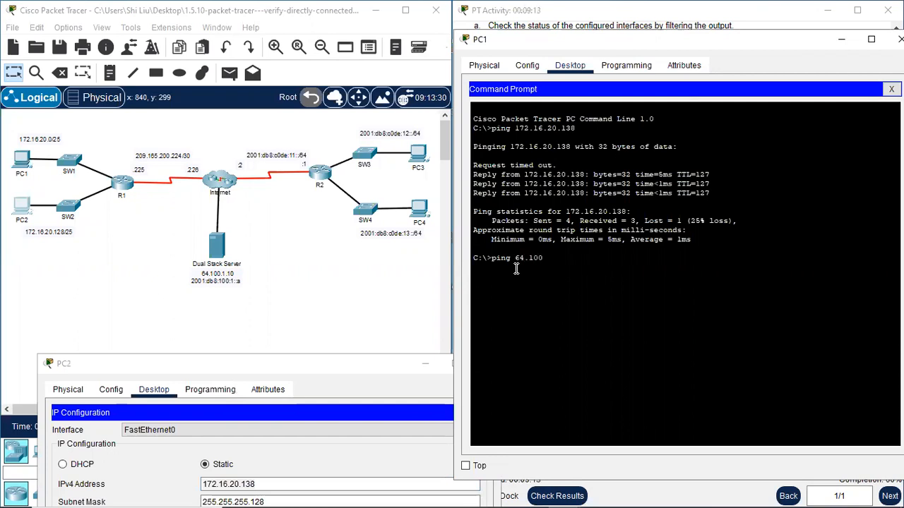
pyautogui.write(' 64.100.1.10')
pyautogui.press('Return')
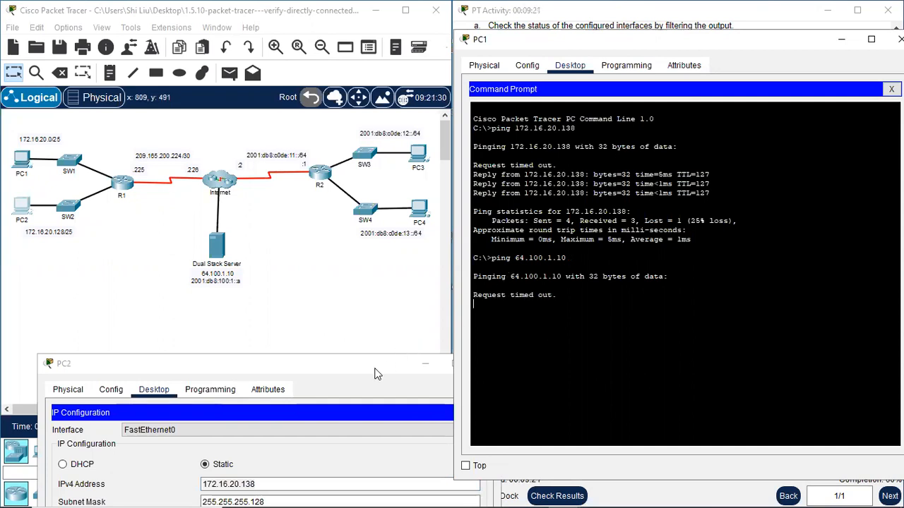
# Close PC1's window and scroll the instructions down toward Part 2.
pyautogui.moveTo(378, 374); pyautogui.dragTo(312, 336)
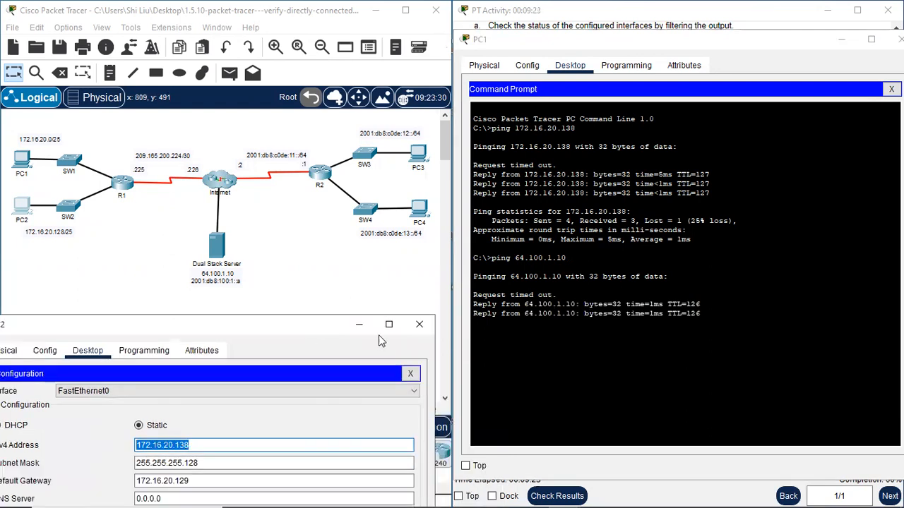
pyautogui.click(446, 314)
pyautogui.moveTo(895, 52); pyautogui.dragTo(855, 54)
pyautogui.click(864, 43)
pyautogui.scroll(-4, 681, 233)
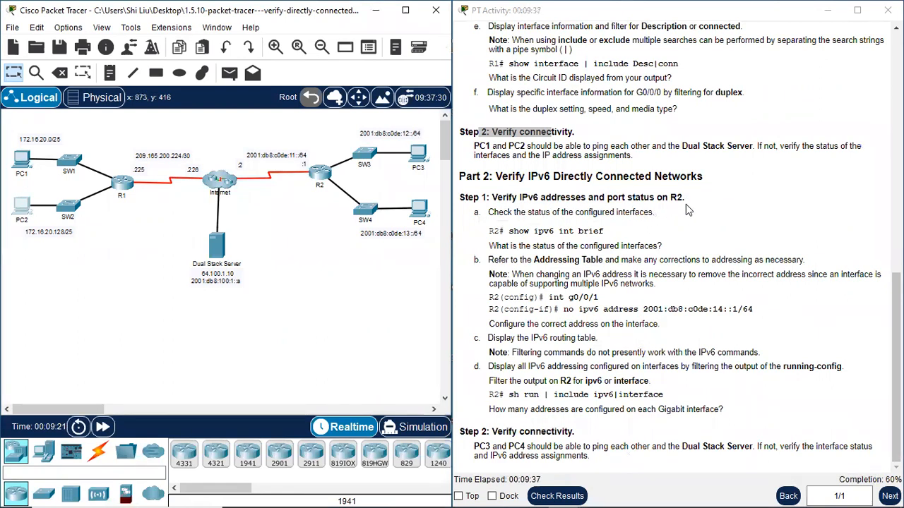
# Open router R2's CLI and move its window to the top-left.
pyautogui.click(325, 175)
pyautogui.click(329, 56)
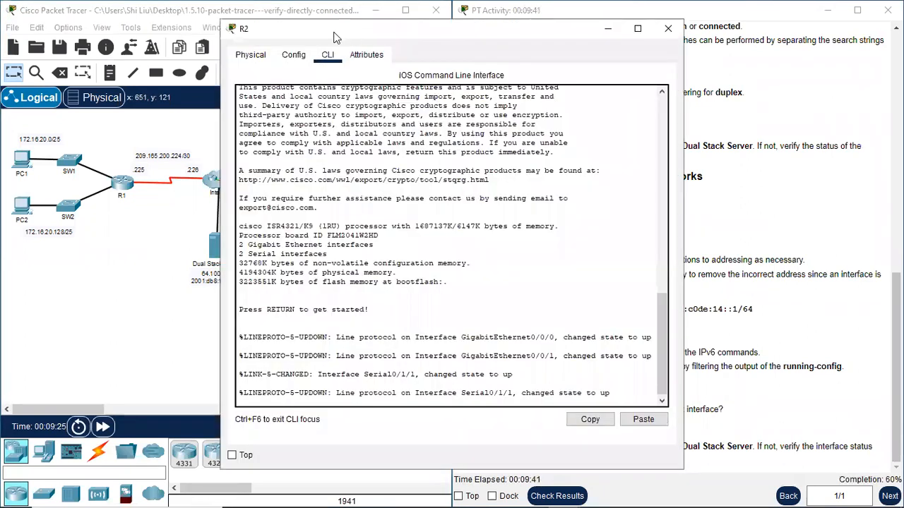
pyautogui.moveTo(336, 37); pyautogui.dragTo(114, 29)
# Log in to R2 with the user and enable passwords, then run 'sh ipv6 int brie'.
pyautogui.press('Return')
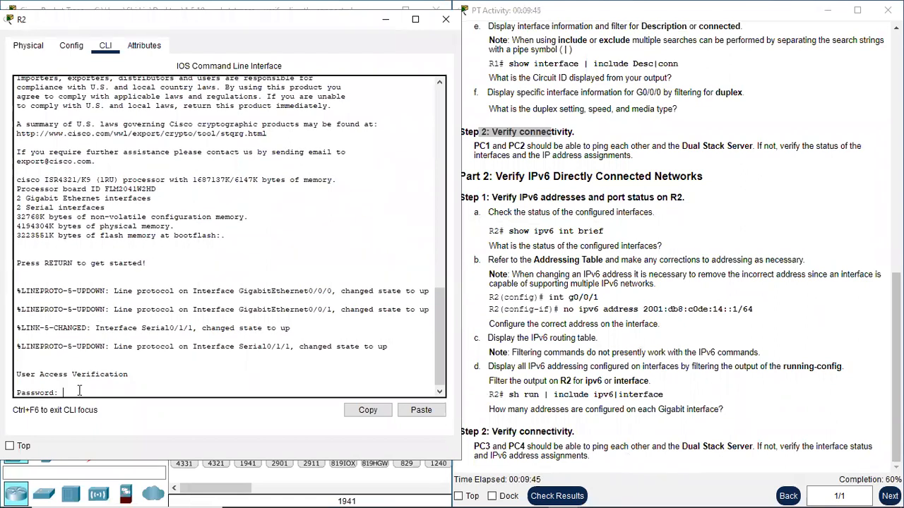
pyautogui.press('Return')
pyautogui.write('en')
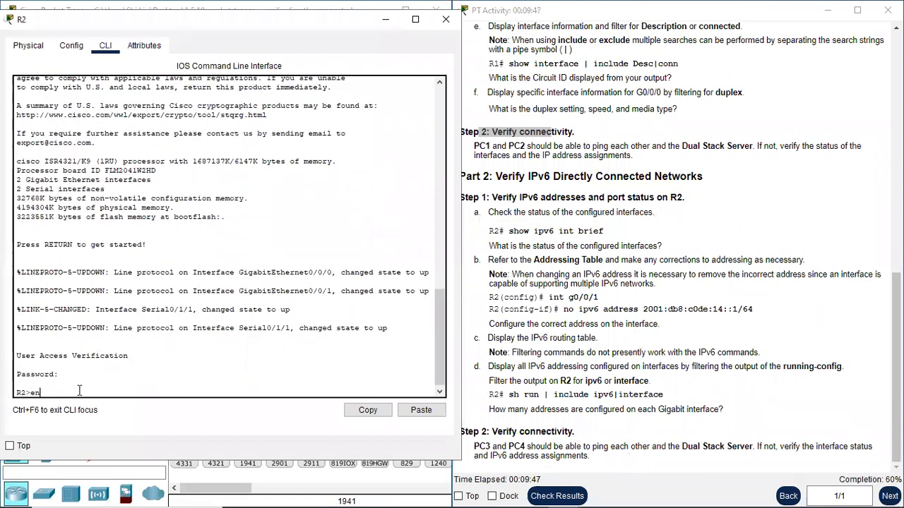
pyautogui.press('Return')
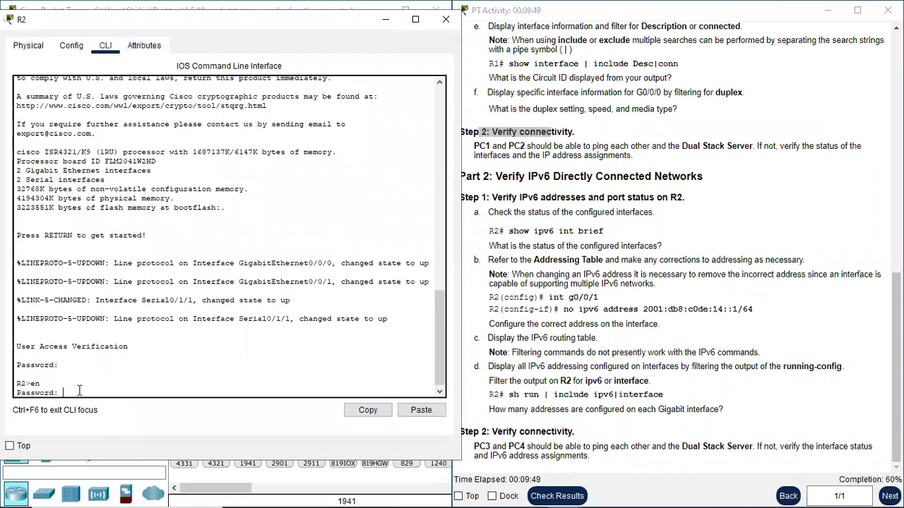
pyautogui.press('Return')
pyautogui.press('Return')
pyautogui.press('Return')
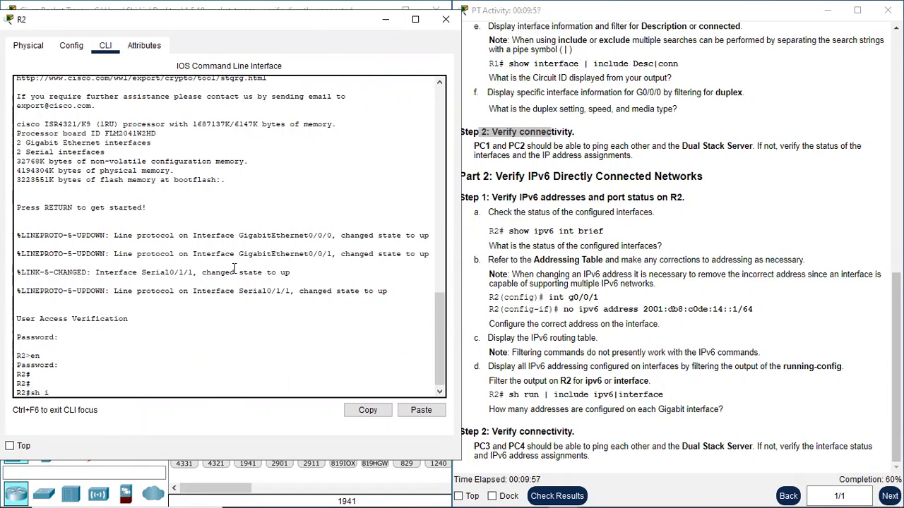
pyautogui.write('sh ipv6 int brie')
pyautogui.press('Return')
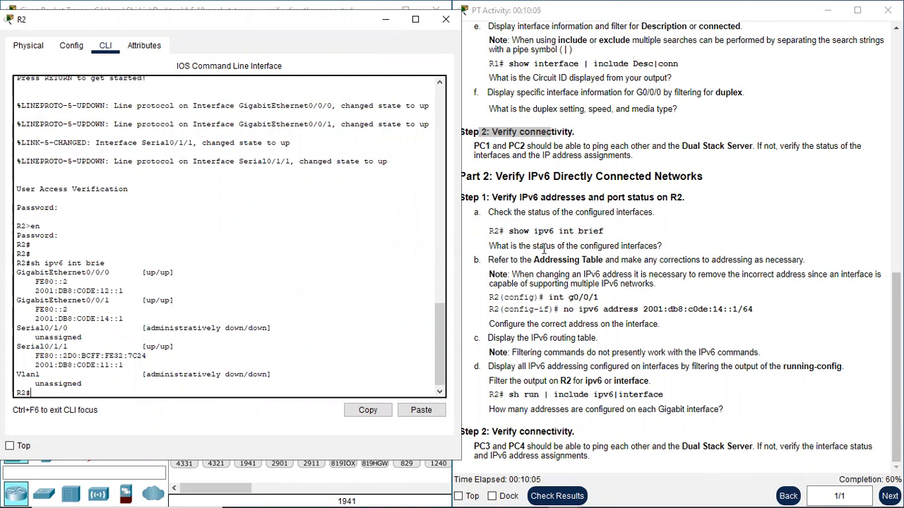
# Compare R2's G0/0/1 address 2001:DB8:C0DE:14::1 with the addressing table's 13::1 entry.
pyautogui.moveTo(559, 247); pyautogui.dragTo(655, 244)
pyautogui.scroll(5, 631, 226)
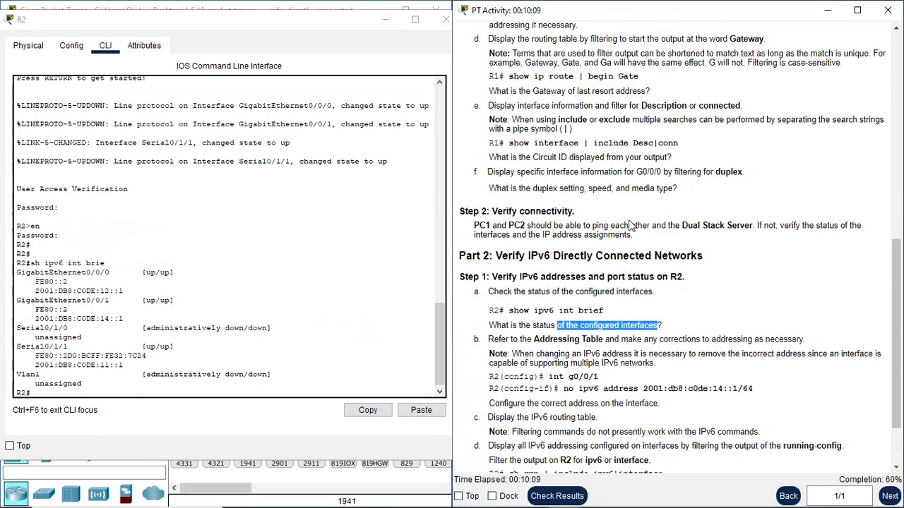
pyautogui.scroll(7, 624, 219)
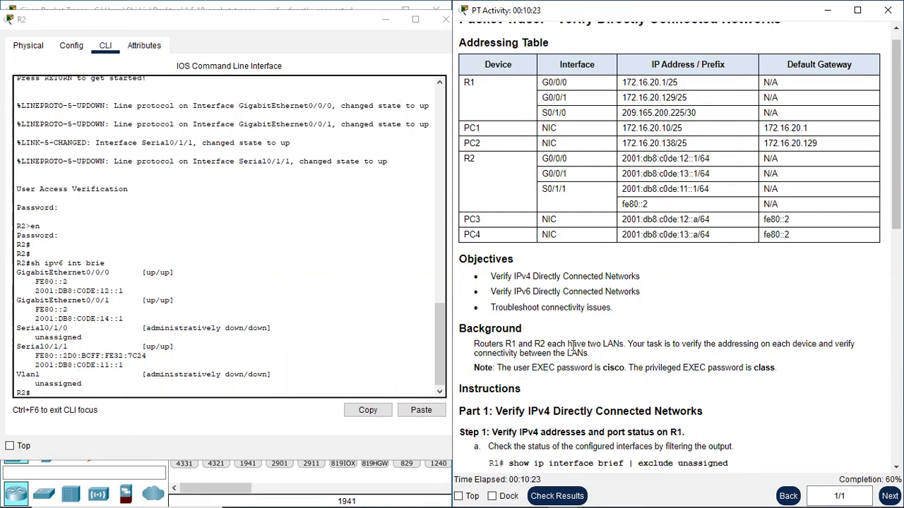
pyautogui.scroll(-3, 574, 346)
pyautogui.scroll(-1, 584, 337)
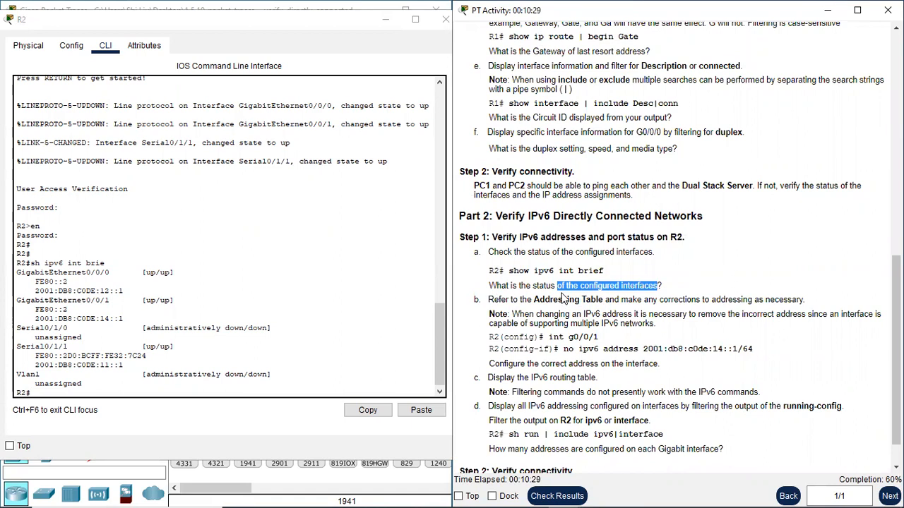
pyautogui.scroll(-1, 562, 298)
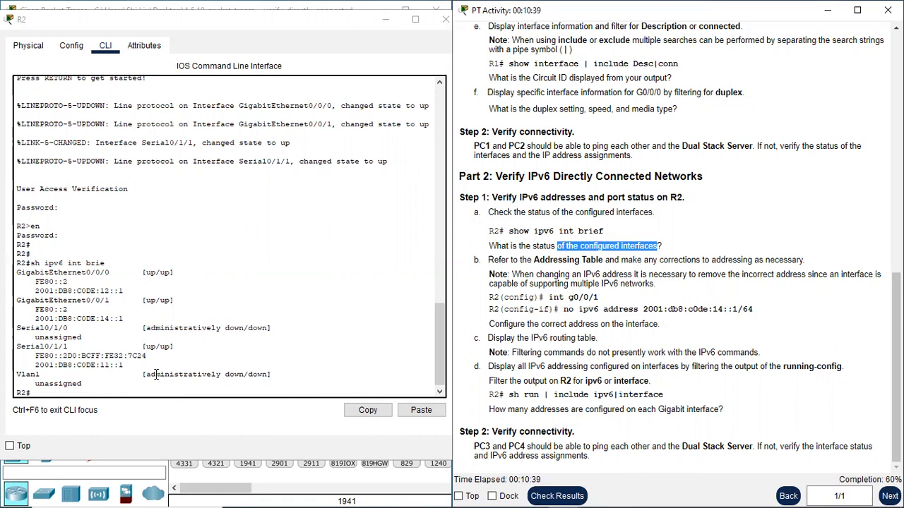
pyautogui.scroll(10, 571, 258)
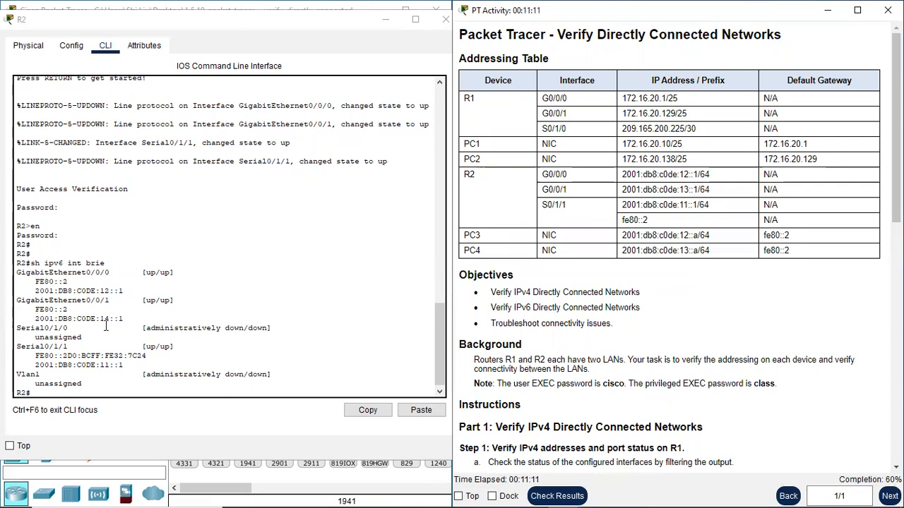
pyautogui.moveTo(99, 319); pyautogui.dragTo(110, 319)
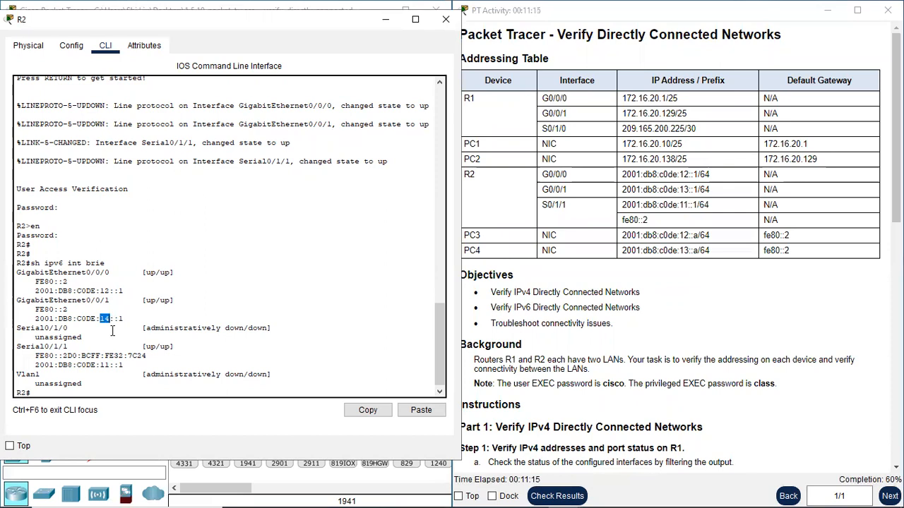
pyautogui.scroll(-1, 139, 330)
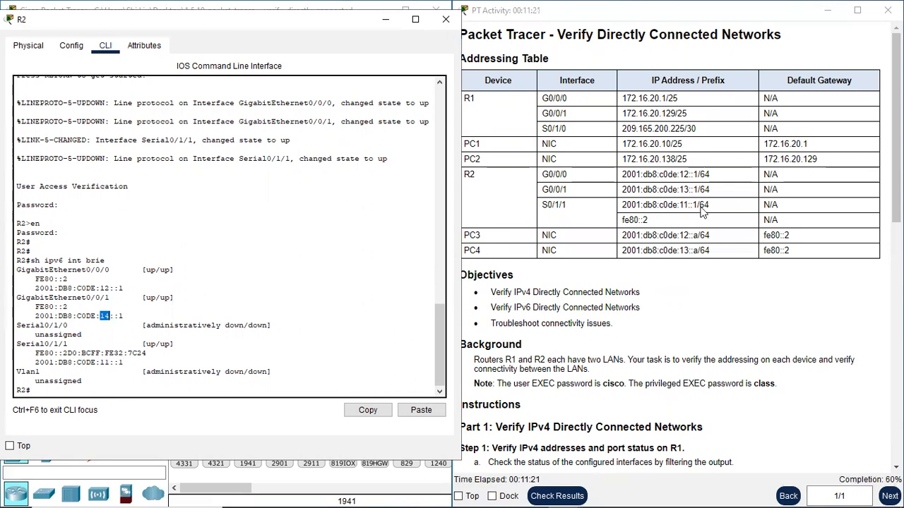
# Enter global configuration with 'conf t' and select interface G0/0/1 on R2.
pyautogui.click(38, 394)
pyautogui.press('Return')
pyautogui.press('Return')
pyautogui.press('Return')
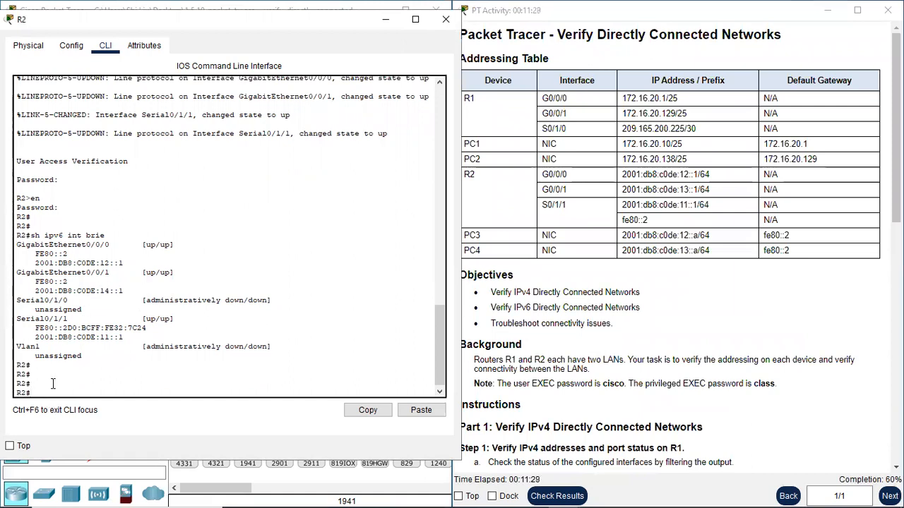
pyautogui.write('conf t')
pyautogui.press('Return')
pyautogui.write('int g0/0/1')
pyautogui.press('Return')
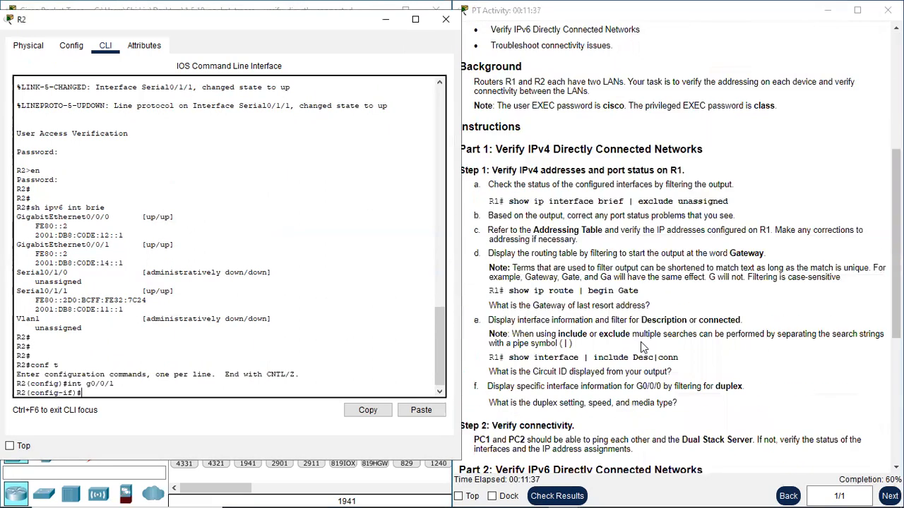
# Remove the wrong address using 'no ipv6 address 2001:db8:c0de:14::1/64' copied from the instructions.
pyautogui.scroll(-10, 650, 325)
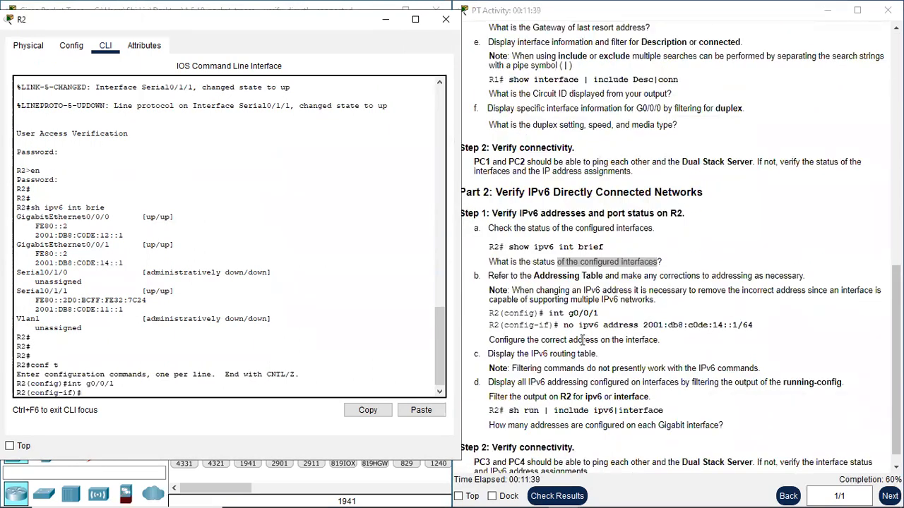
pyautogui.moveTo(564, 326); pyautogui.dragTo(758, 326)
pyautogui.rightClick(717, 326)
pyautogui.click(755, 335)
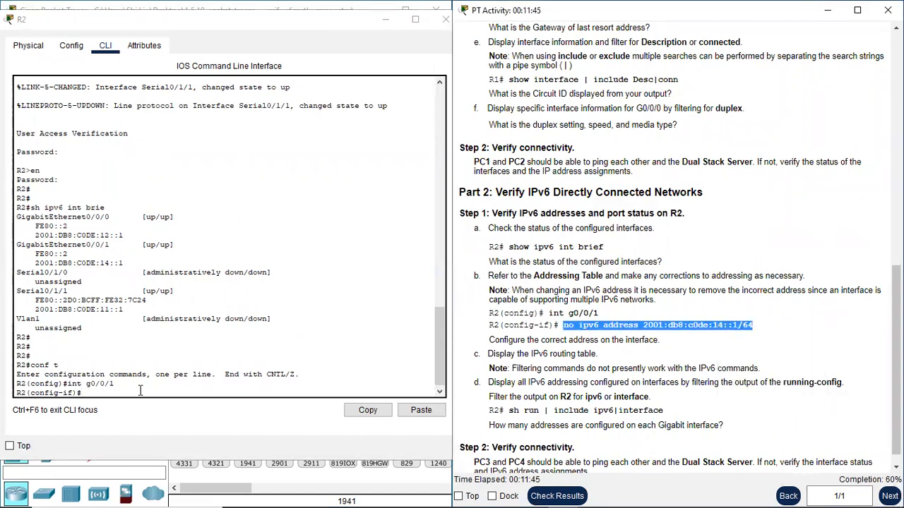
pyautogui.rightClick(97, 395)
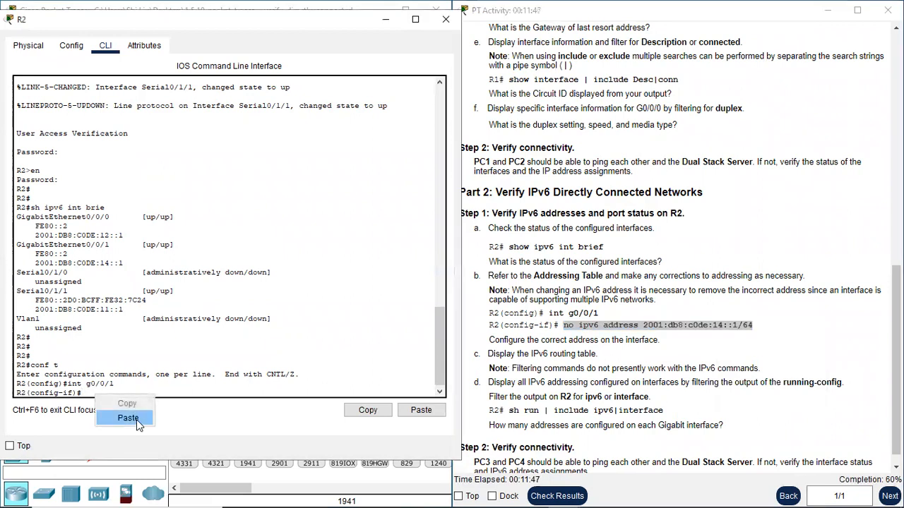
pyautogui.click(134, 418)
pyautogui.press('Return')
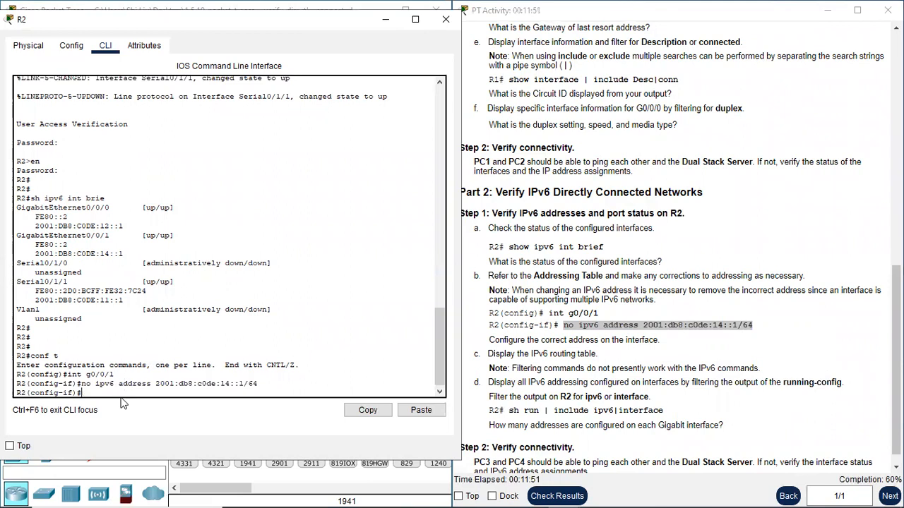
# Assign 2001:db8:c0de:13::1/64 to G0/0/1 by editing the recalled command.
pyautogui.press('Up')
pyautogui.press('Left')
pyautogui.press('Left')
pyautogui.press('Left')
pyautogui.press('Left')
pyautogui.press('Left')
pyautogui.press('Left')
pyautogui.press('Left')
pyautogui.press('Left')
pyautogui.press('Left')
pyautogui.press('Left')
pyautogui.press('Left')
pyautogui.press('Left')
pyautogui.press('Left')
pyautogui.press('Left')
pyautogui.press('Left')
pyautogui.press('Left')
pyautogui.press('Left')
pyautogui.press('Left')
pyautogui.press('Left')
pyautogui.press('Left')
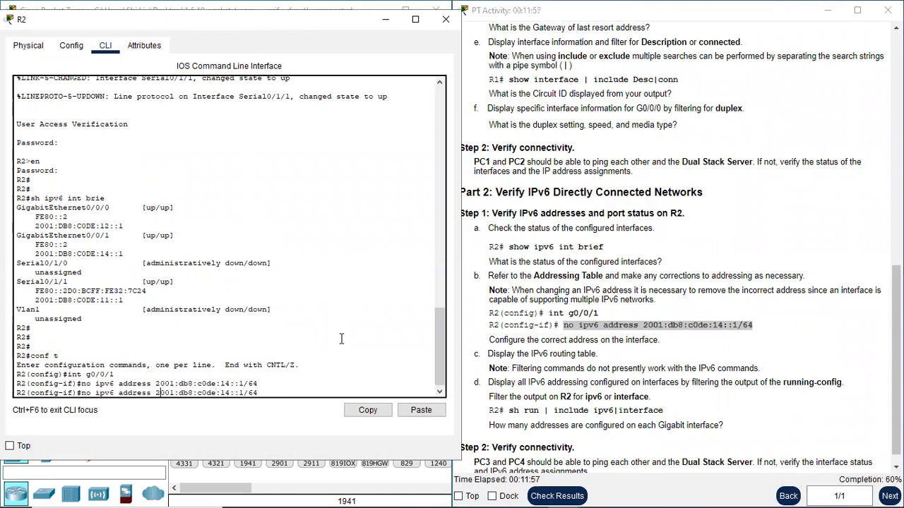
pyautogui.press('Left')
pyautogui.press('BackSpace')
pyautogui.press('BackSpace')
pyautogui.press('BackSpace')
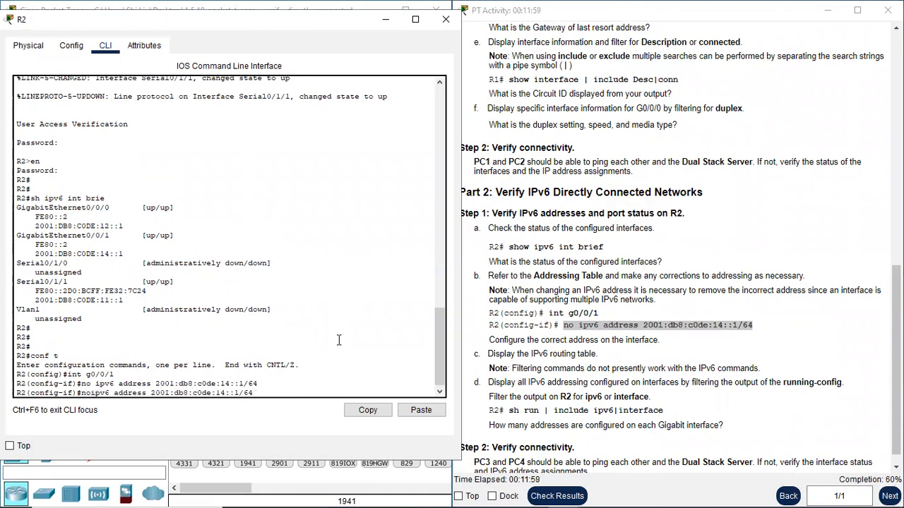
pyautogui.press('Right')
pyautogui.press('Right')
pyautogui.press('Right')
pyautogui.press('Right')
pyautogui.press('Right')
pyautogui.press('Right')
pyautogui.press('Right')
pyautogui.press('Right')
pyautogui.press('Right')
pyautogui.press('Right')
pyautogui.press('Right')
pyautogui.press('Right')
pyautogui.press('Right')
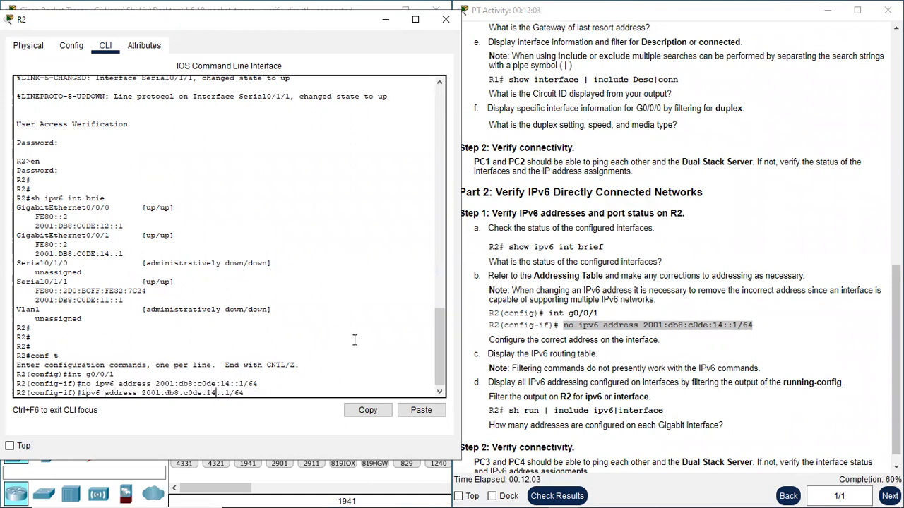
pyautogui.press('Right')
pyautogui.press('Right')
pyautogui.press('Right')
pyautogui.press('Right')
pyautogui.press('Right')
pyautogui.press('Right')
pyautogui.press('Right')
pyautogui.press('Right')
pyautogui.press('Right')
pyautogui.press('Right')
pyautogui.press('Right')
pyautogui.press('Right')
pyautogui.press('Right')
pyautogui.press('Right')
pyautogui.press('Right')
pyautogui.press('Right')
pyautogui.press('BackSpace')
pyautogui.write('3')
pyautogui.press('Return')
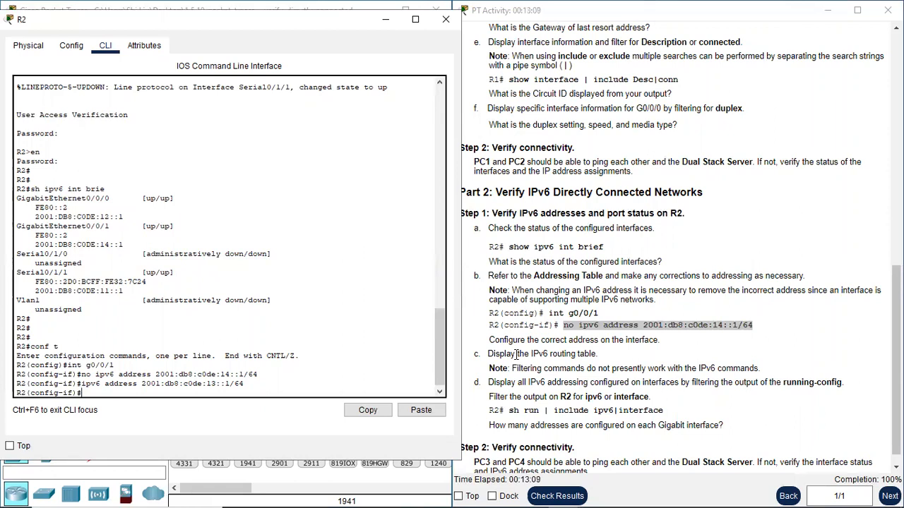
# Exit configuration mode and display R2's full IPv6 routing table with 'sh ipv6 route'.
pyautogui.moveTo(517, 355); pyautogui.dragTo(573, 352)
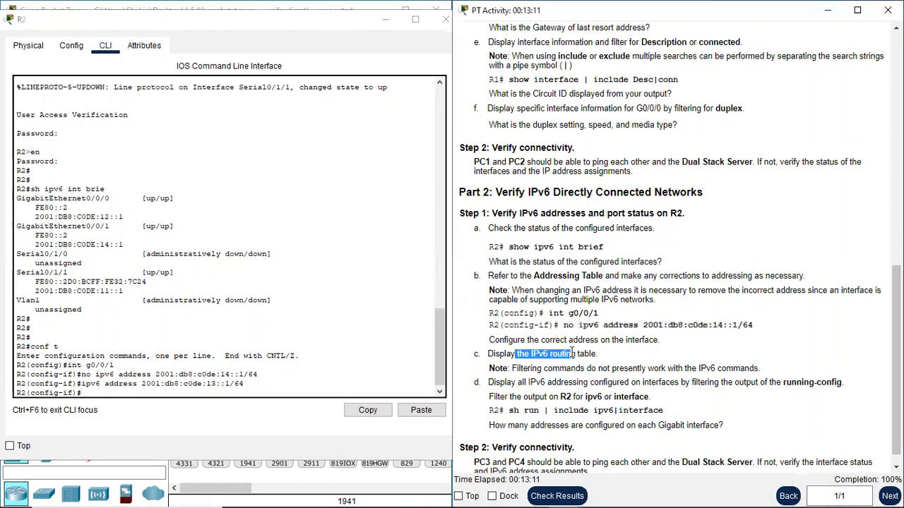
pyautogui.click(153, 393)
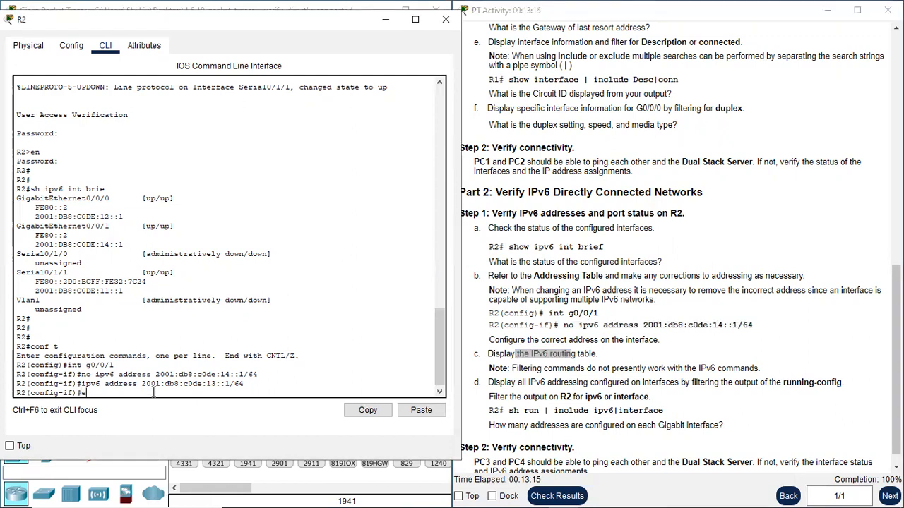
pyautogui.press('Return')
pyautogui.write('sh ipv6 route')
pyautogui.press('Return')
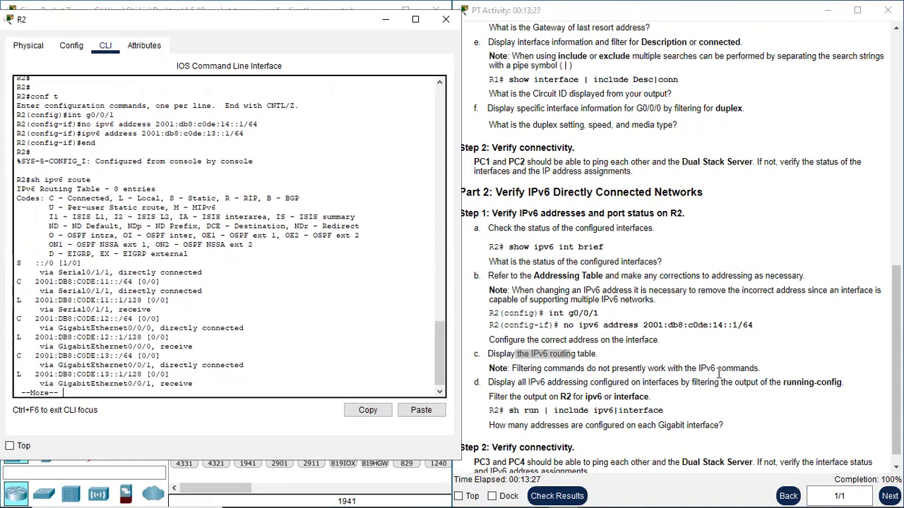
pyautogui.click(89, 394)
pyautogui.press('space')
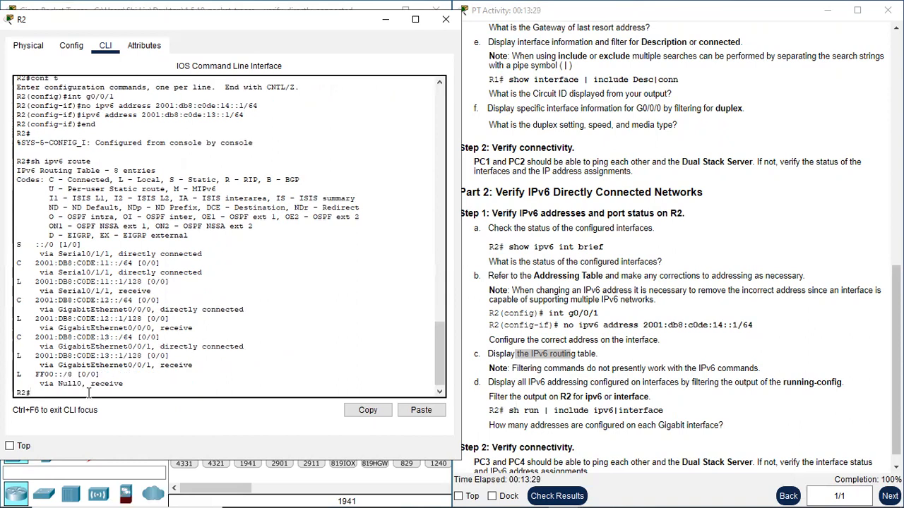
pyautogui.press('Return')
pyautogui.press('Return')
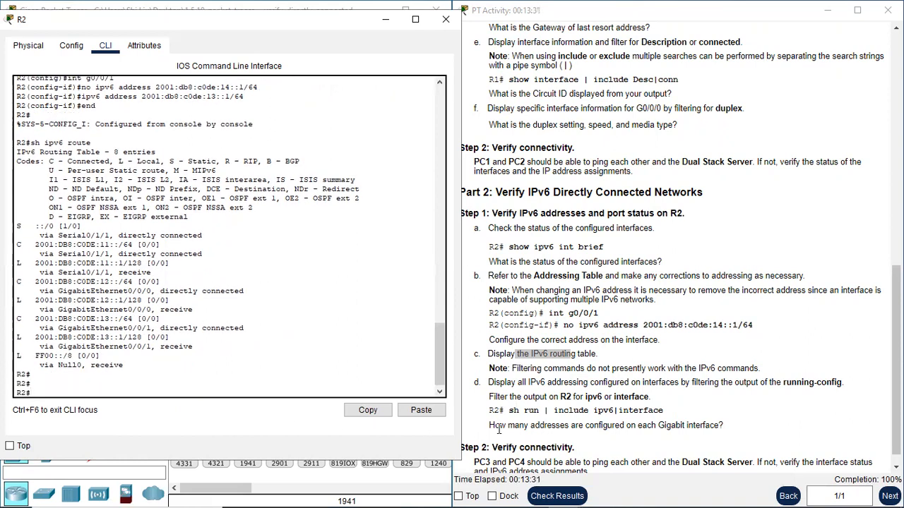
pyautogui.click(511, 382)
pyautogui.moveTo(510, 382); pyautogui.dragTo(552, 382)
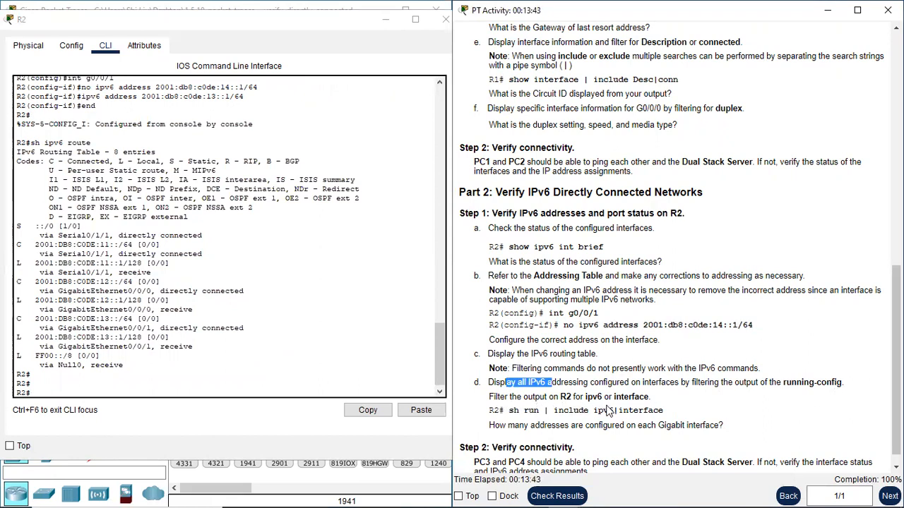
# Run 'sh run | include ipv6|inter' on R2 to filter the running-config.
pyautogui.click(202, 393)
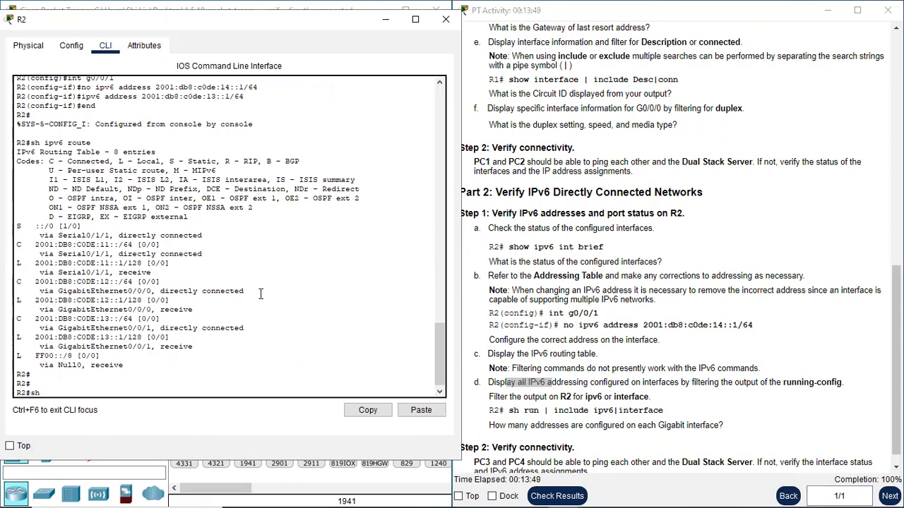
pyautogui.write('| include ipv6|interface')
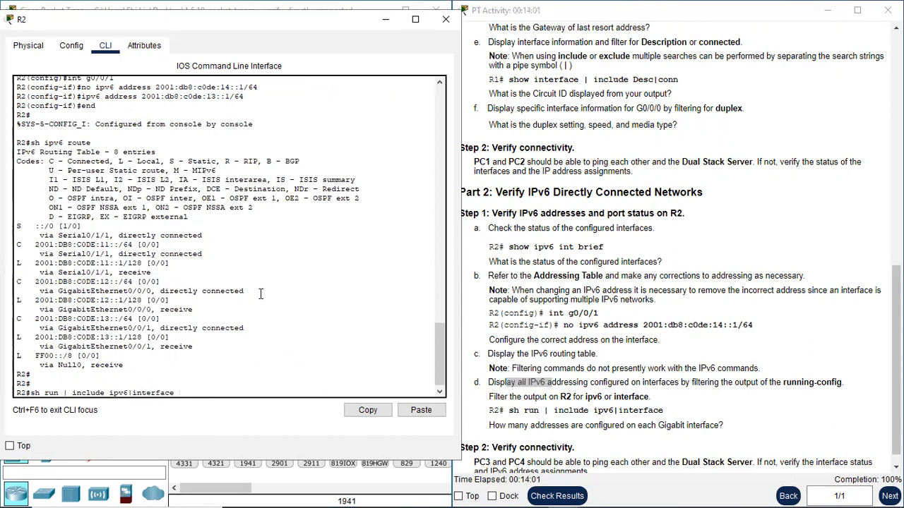
pyautogui.press('Return')
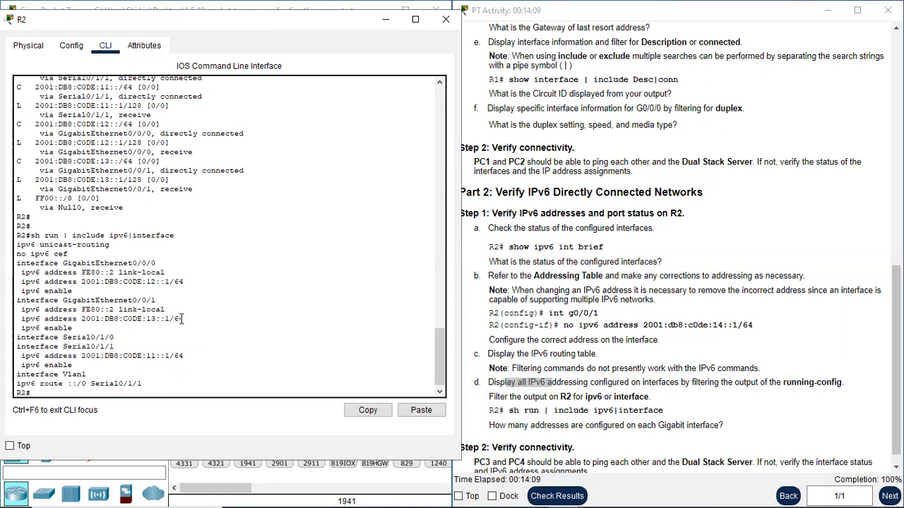
# Highlight the GigabitEthernet0/0/0 and 0/0/1 names, FE80::2 link-local and Gi0/0/0 global address.
pyautogui.moveTo(85, 263); pyautogui.dragTo(156, 263)
pyautogui.moveTo(96, 300); pyautogui.dragTo(161, 300)
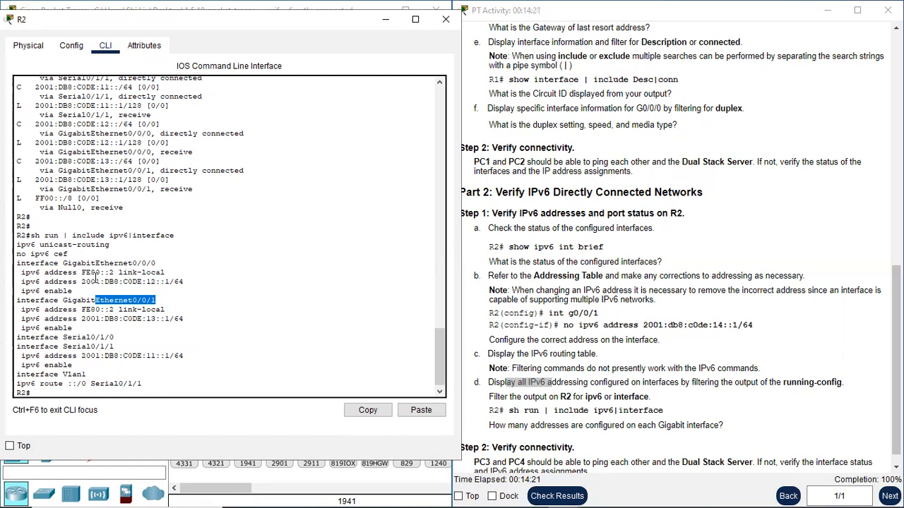
pyautogui.moveTo(164, 273); pyautogui.dragTo(81, 277)
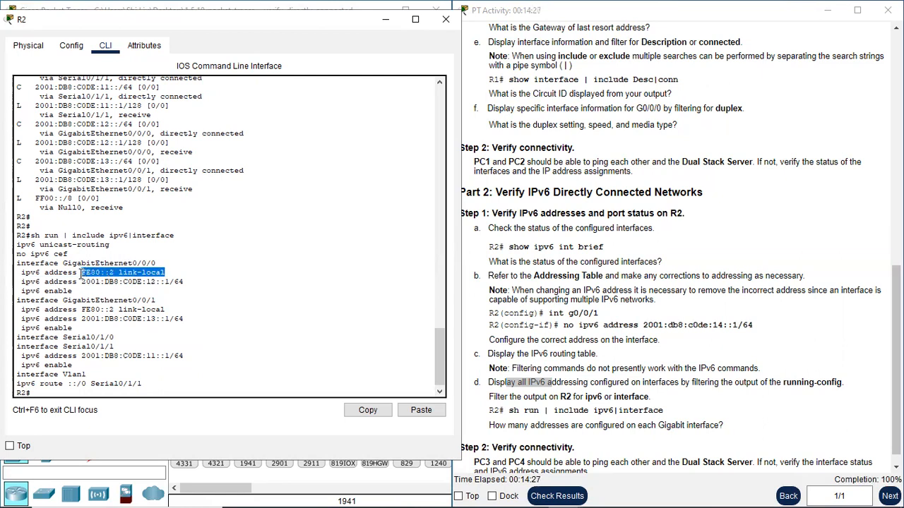
pyautogui.moveTo(80, 275); pyautogui.dragTo(101, 277)
pyautogui.moveTo(184, 282); pyautogui.dragTo(103, 285)
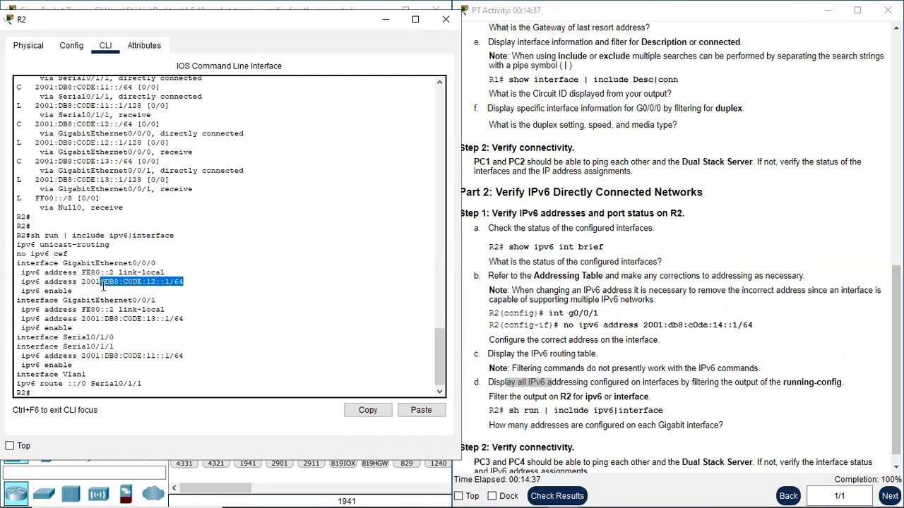
pyautogui.click(93, 286)
pyautogui.moveTo(184, 282); pyautogui.dragTo(103, 283)
pyautogui.click(184, 285)
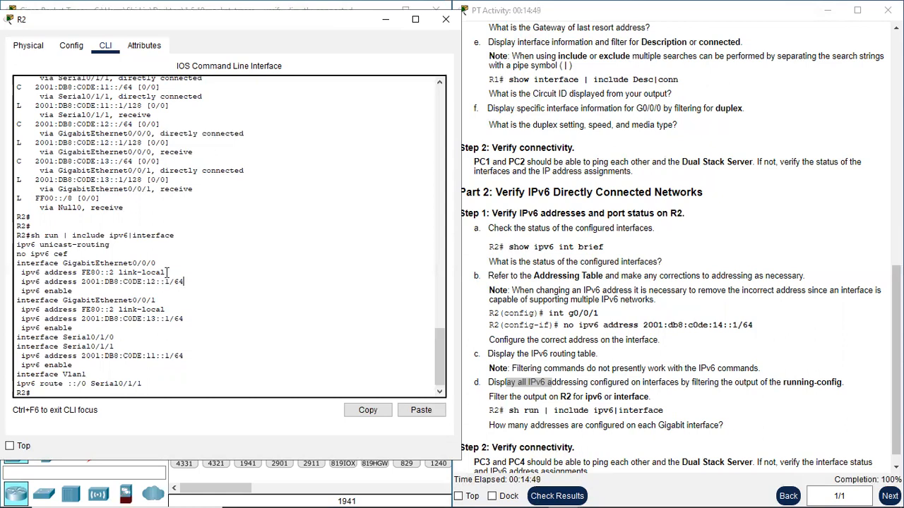
# Highlight the link-local label and the 2001:DB8:C0DE:12::1/64 global address in the output.
pyautogui.moveTo(167, 272); pyautogui.dragTo(120, 273)
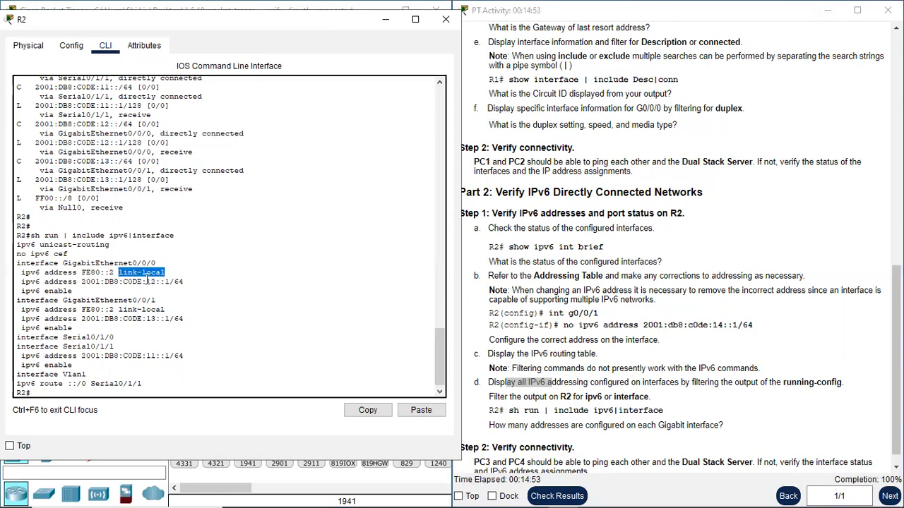
pyautogui.click(149, 274)
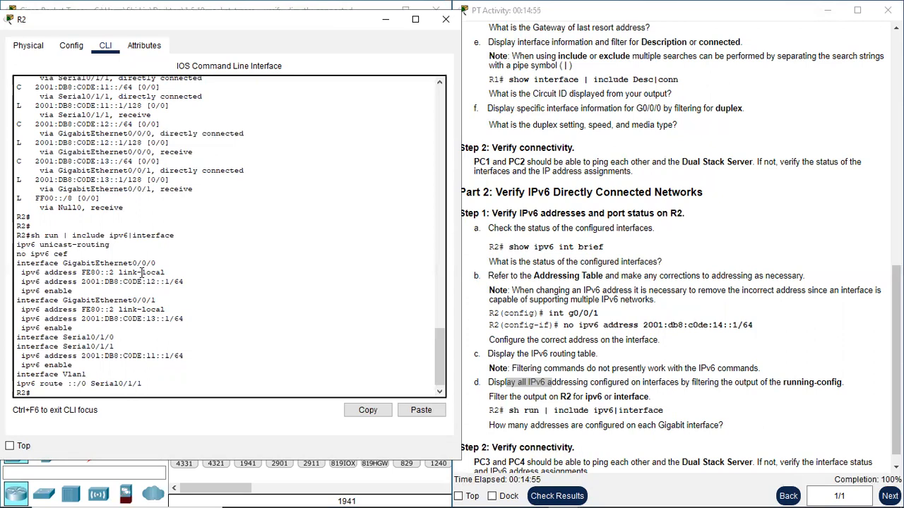
pyautogui.moveTo(143, 273); pyautogui.dragTo(118, 272)
pyautogui.click(119, 272)
pyautogui.moveTo(119, 272); pyautogui.dragTo(167, 273)
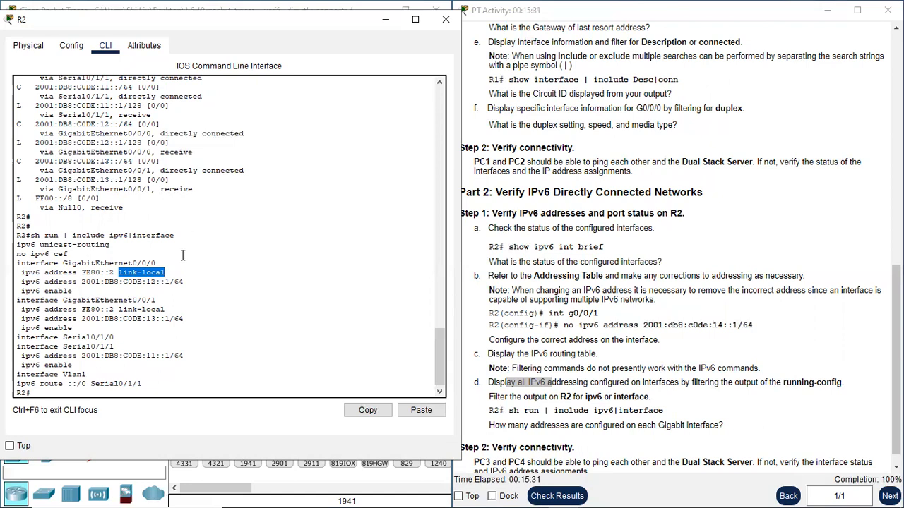
pyautogui.click(168, 274)
pyautogui.moveTo(183, 281); pyautogui.dragTo(80, 283)
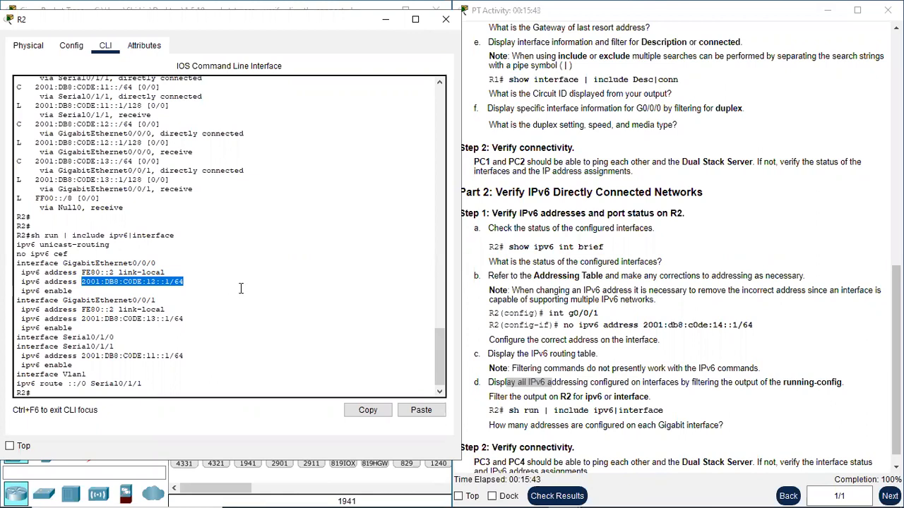
pyautogui.click(192, 286)
pyautogui.moveTo(126, 269); pyautogui.dragTo(162, 273)
pyautogui.click(171, 273)
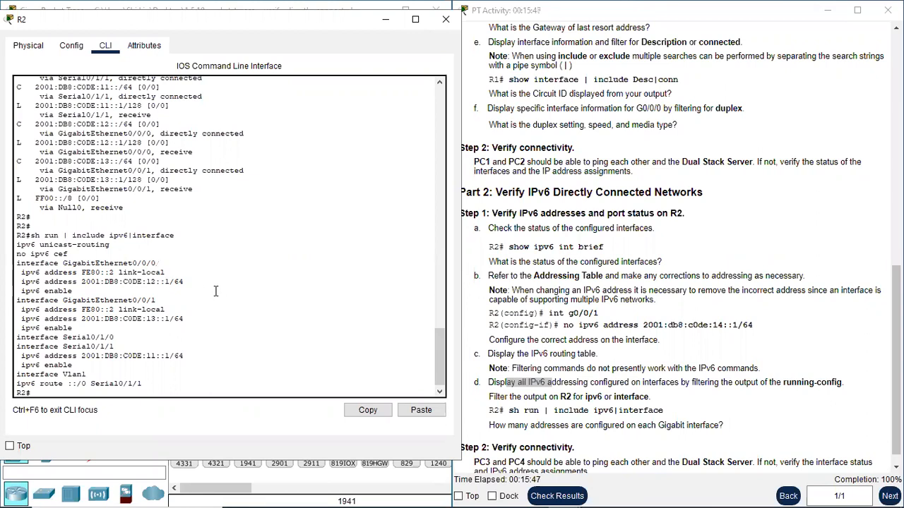
# Scroll to Part 2 Step 2 'Verify connectivity' and close R2's console window.
pyautogui.scroll(-1, 637, 394)
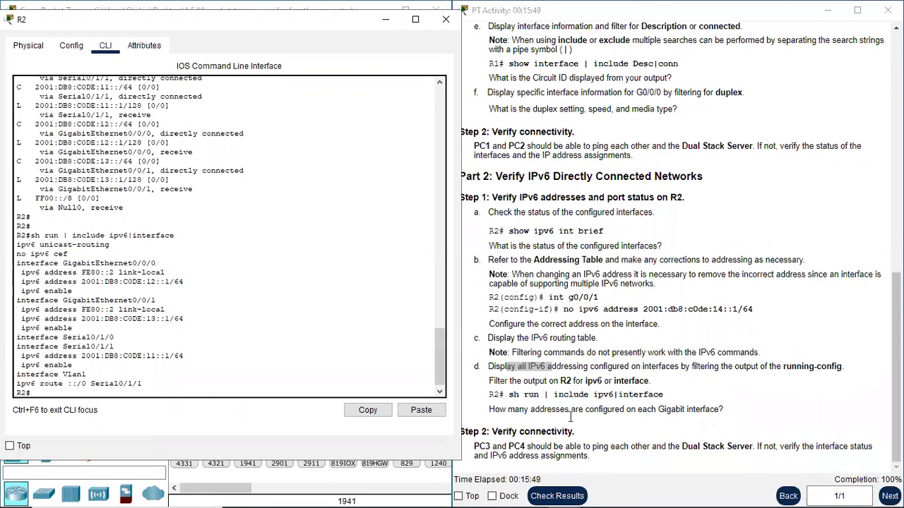
pyautogui.moveTo(496, 431); pyautogui.dragTo(571, 435)
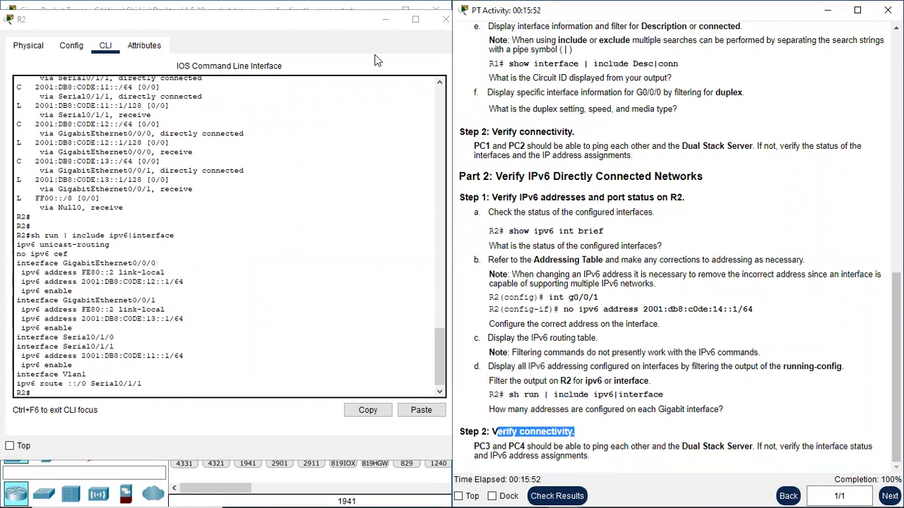
pyautogui.click(344, 22)
pyautogui.click(444, 23)
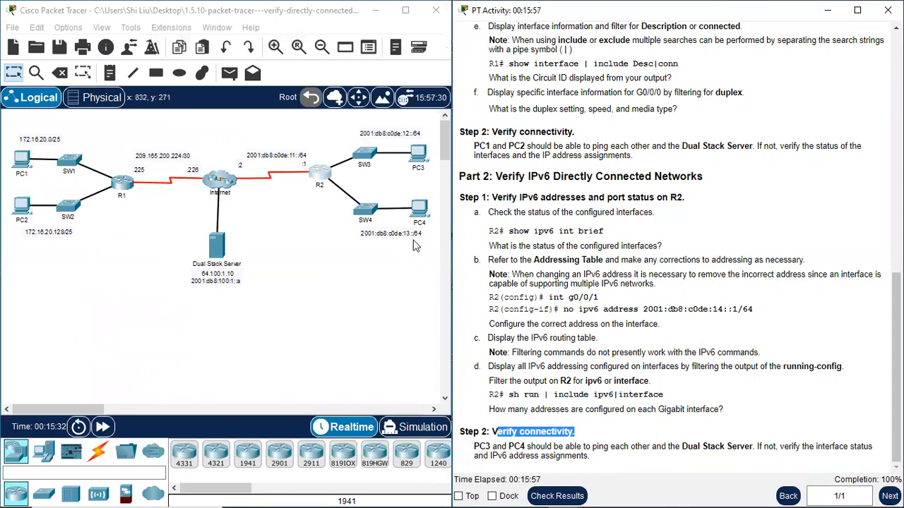
# Open a Command Prompt on PC3 and move its window to the right.
pyautogui.click(414, 162)
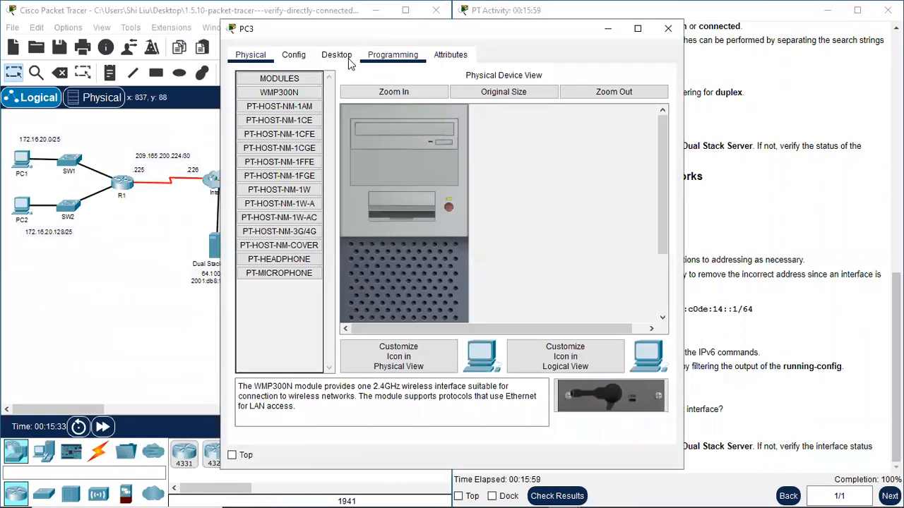
pyautogui.click(336, 54)
pyautogui.click(546, 117)
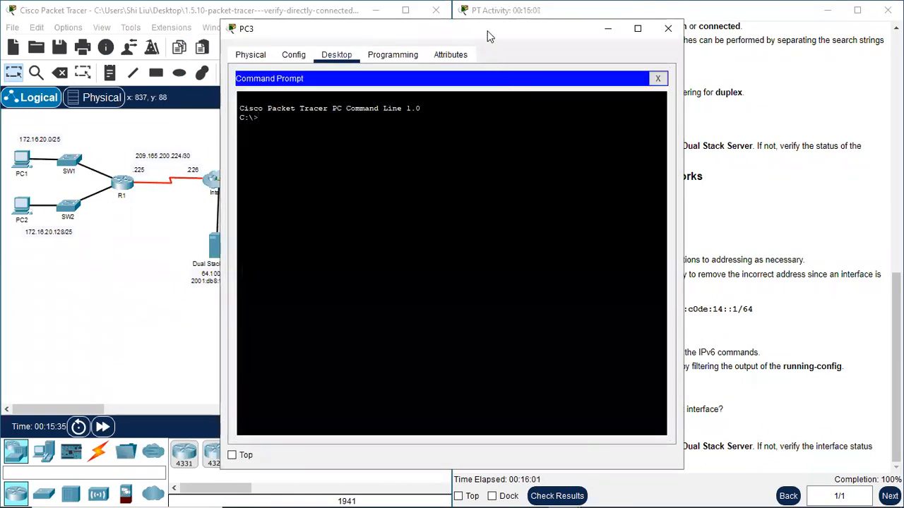
pyautogui.moveTo(487, 36); pyautogui.dragTo(720, 49)
# Copy PC4's IPv6 address from its IP Configuration.
pyautogui.click(420, 215)
pyautogui.click(336, 55)
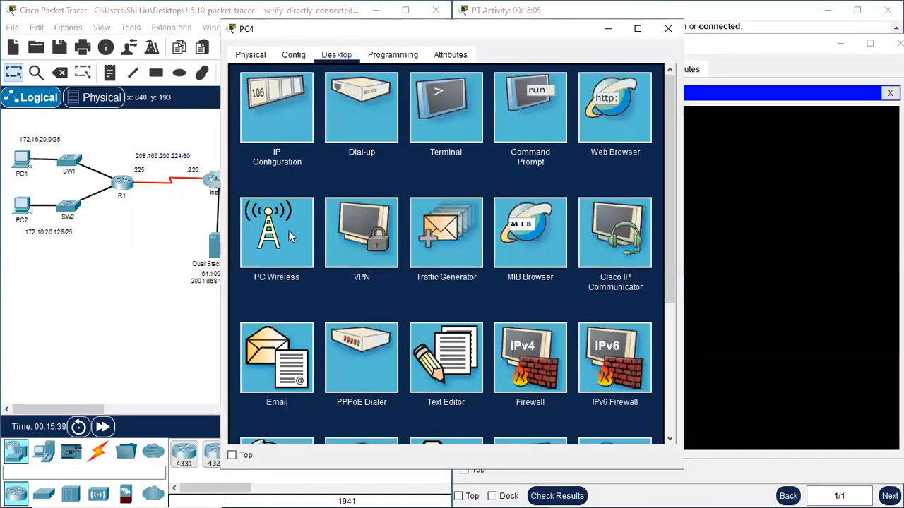
pyautogui.click(287, 130)
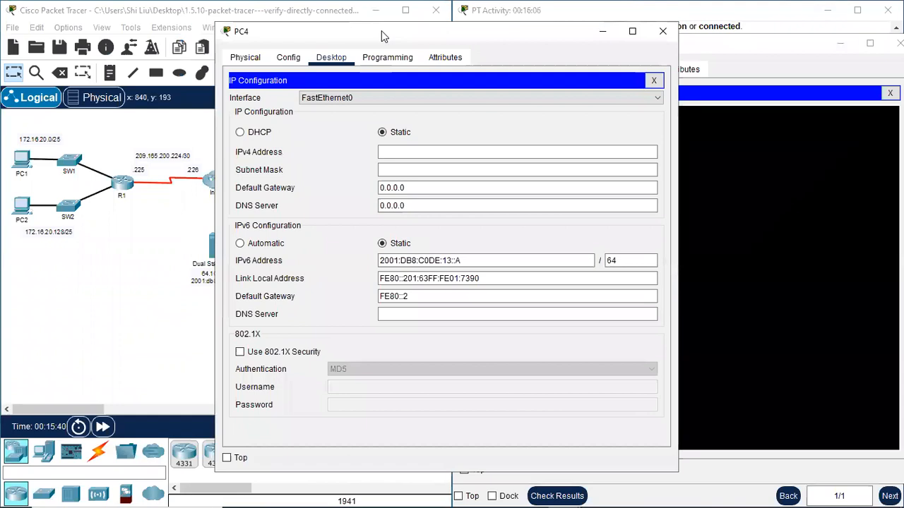
pyautogui.moveTo(381, 30); pyautogui.dragTo(160, 26)
pyautogui.moveTo(244, 252); pyautogui.dragTo(167, 253)
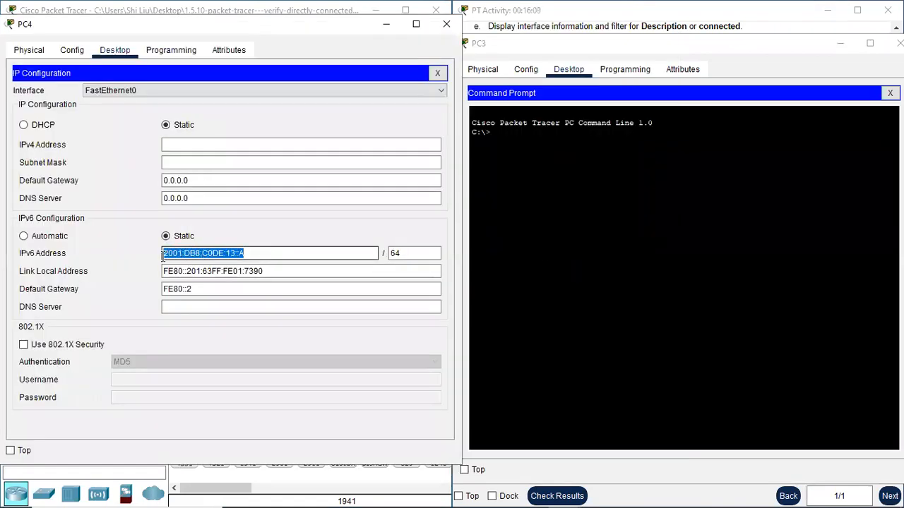
pyautogui.rightClick(178, 254)
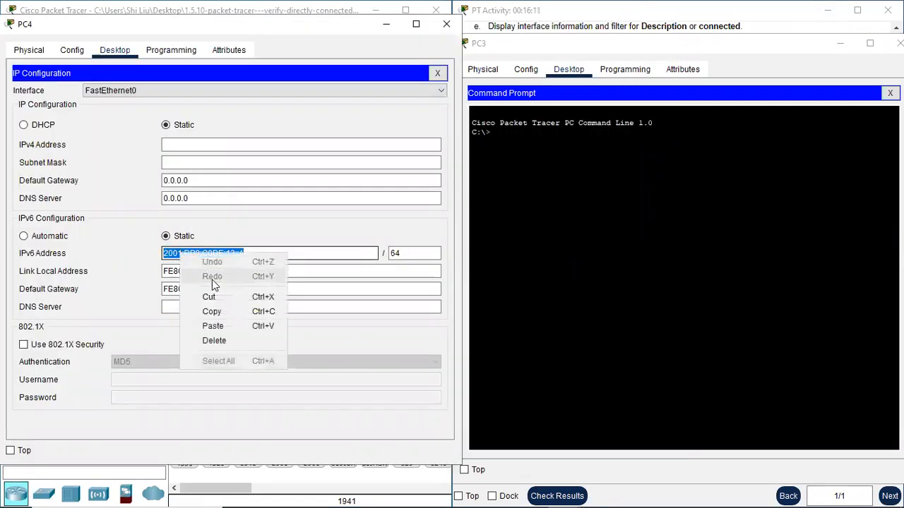
pyautogui.click(227, 319)
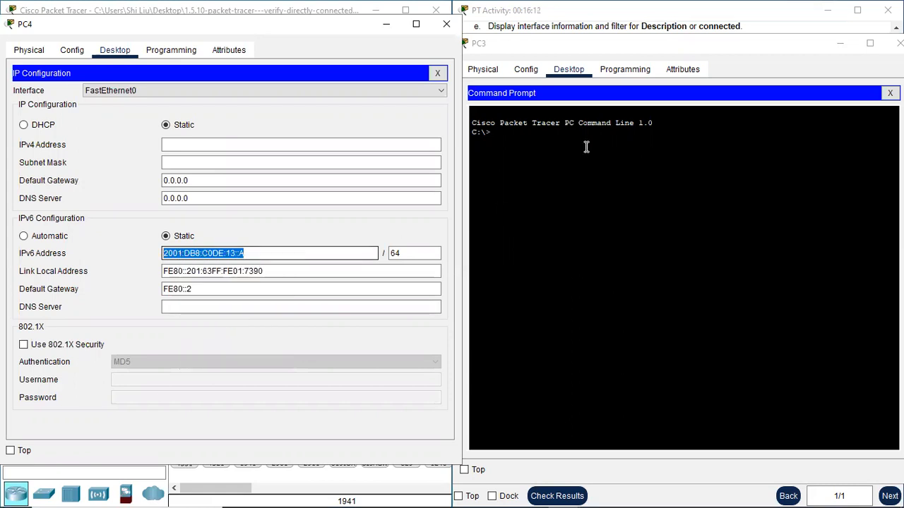
# Ping PC4 at 2001:DB8:C0DE:13::A from PC3, getting 4 of 4 replies.
pyautogui.click(519, 141)
pyautogui.write('ping')
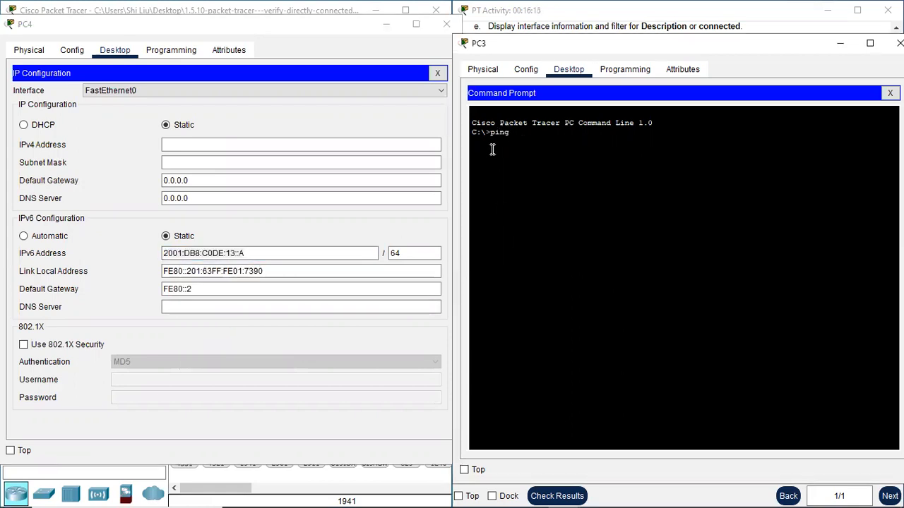
pyautogui.rightClick(520, 136)
pyautogui.click(548, 158)
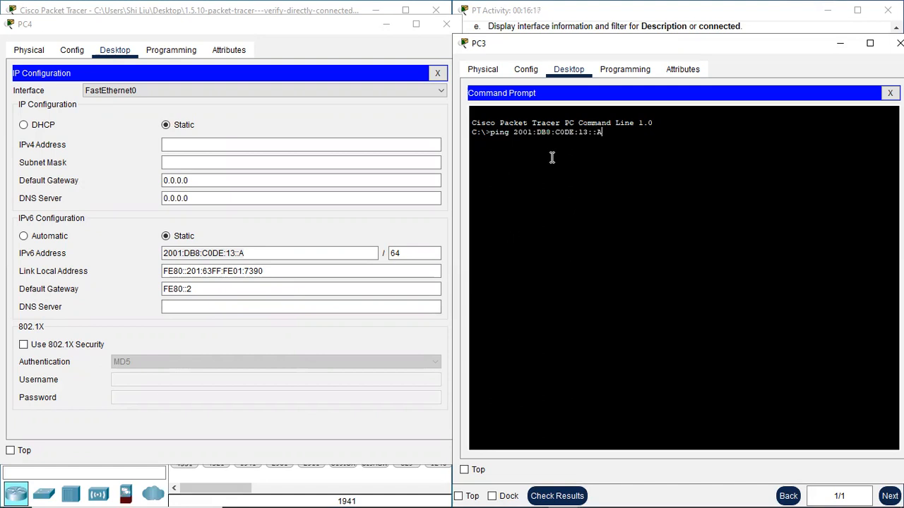
pyautogui.press('Return')
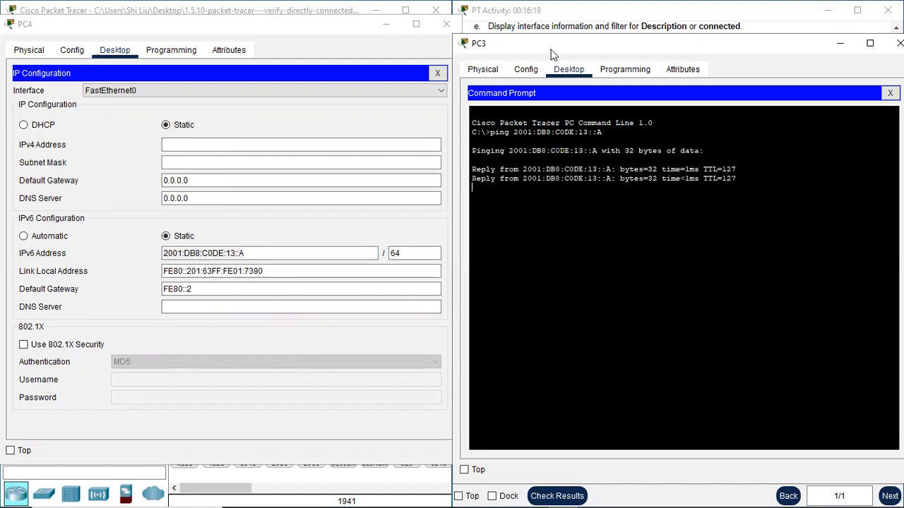
pyautogui.click(350, 26)
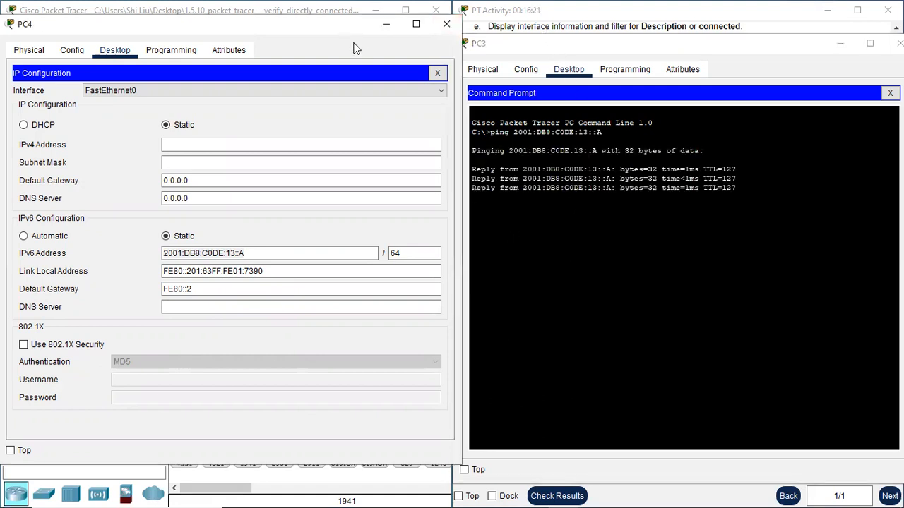
pyautogui.moveTo(356, 28); pyautogui.dragTo(746, 344)
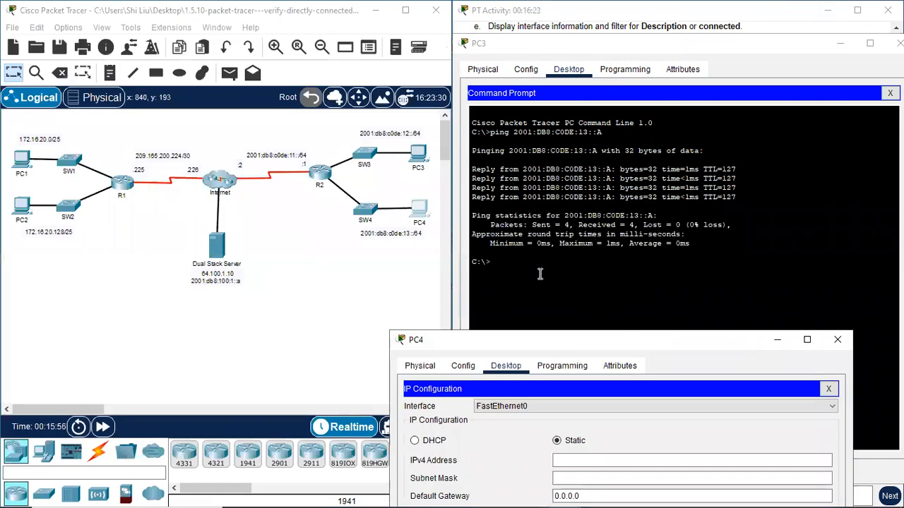
pyautogui.click(516, 266)
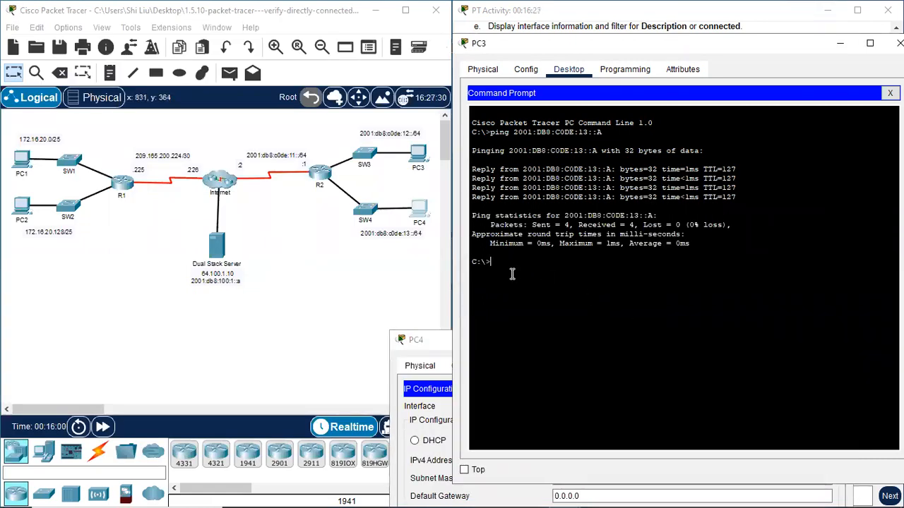
# From PC3, ping the Dual Stack Server at 2001:DB8:100:1::A by editing the previous command.
pyautogui.press('Up')
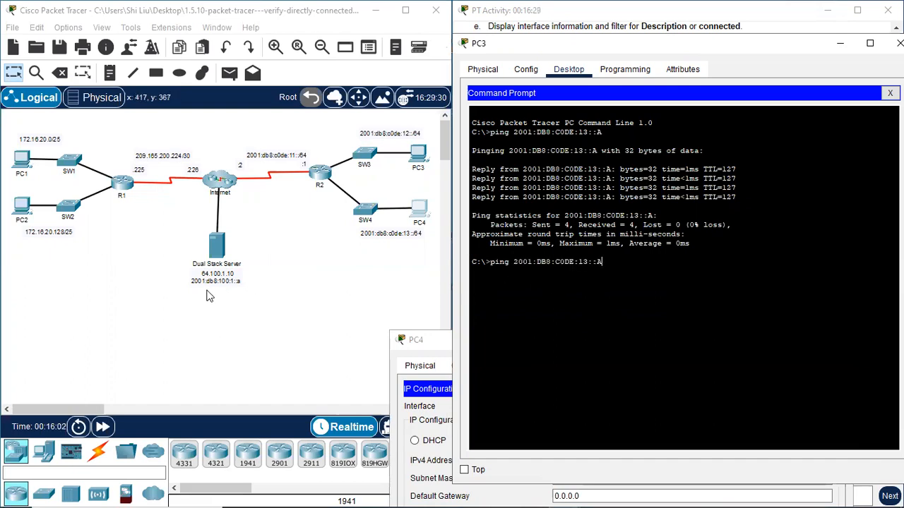
pyautogui.press('Left')
pyautogui.press('Left')
pyautogui.press('BackSpace')
pyautogui.press('BackSpace')
pyautogui.press('BackSpace')
pyautogui.press('BackSpace')
pyautogui.press('BackSpace')
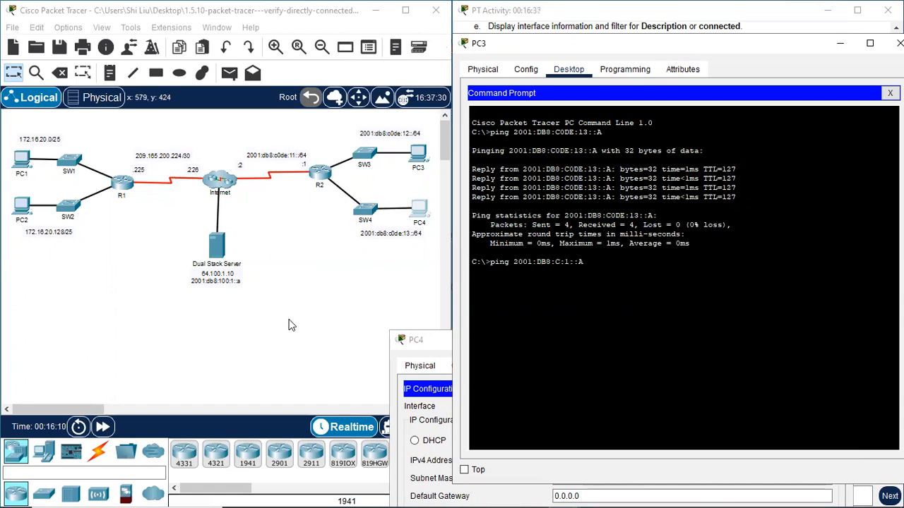
pyautogui.write('100')
pyautogui.press('Return')
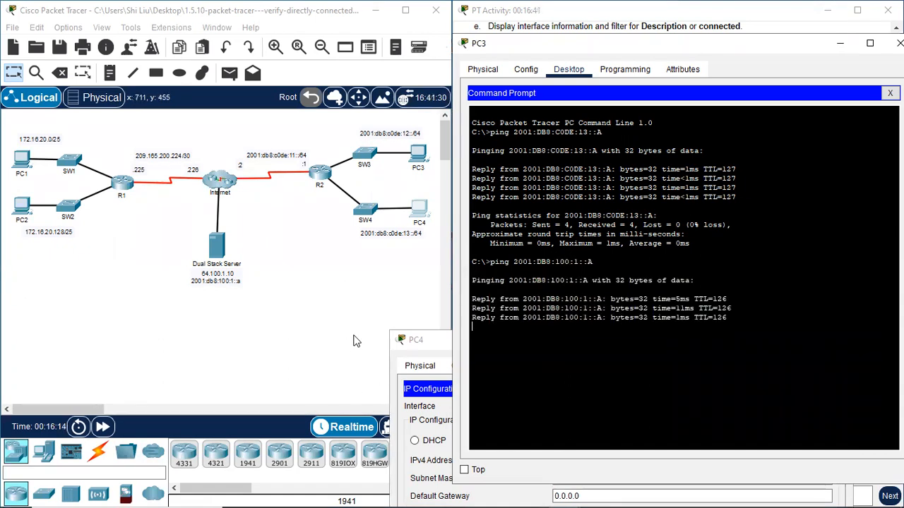
# Bring PC4's window to the top-left and close its IP Configuration.
pyautogui.click(426, 345)
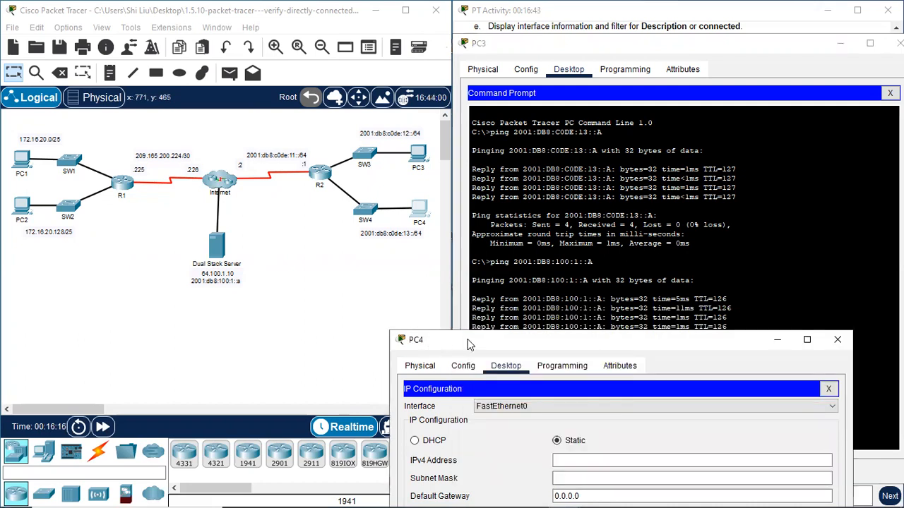
pyautogui.moveTo(469, 344); pyautogui.dragTo(72, 34)
pyautogui.click(432, 80)
# Open PC4's Command Prompt and copy PC3's IPv6 address from its IP Configuration.
pyautogui.click(300, 125)
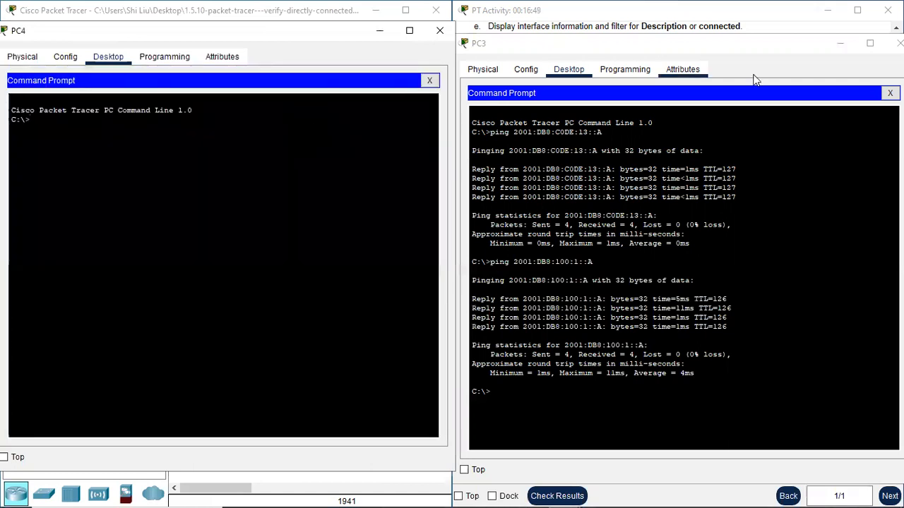
pyautogui.click(889, 93)
pyautogui.click(514, 137)
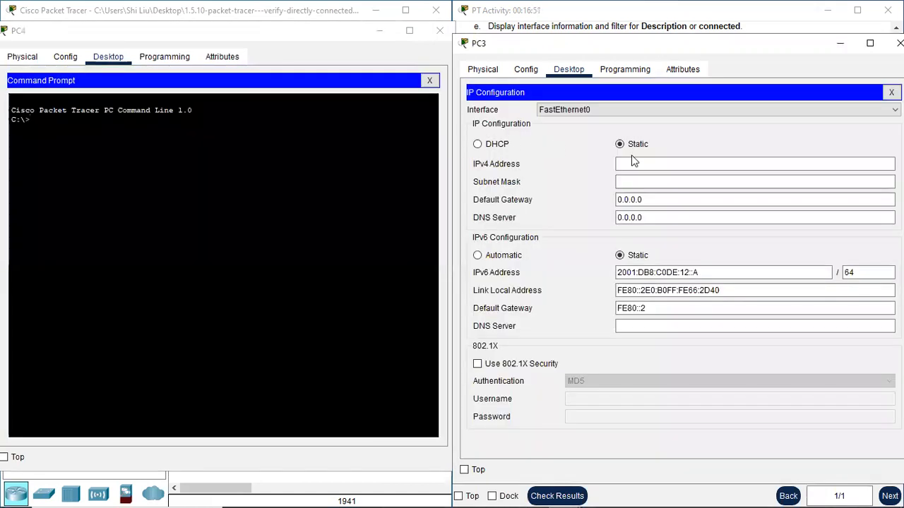
pyautogui.moveTo(701, 272); pyautogui.dragTo(621, 270)
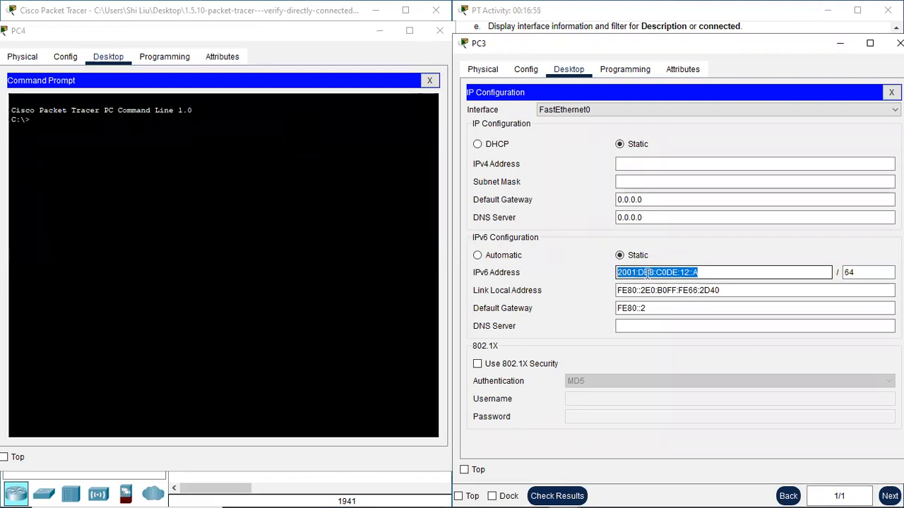
pyautogui.rightClick(646, 273)
pyautogui.click(687, 331)
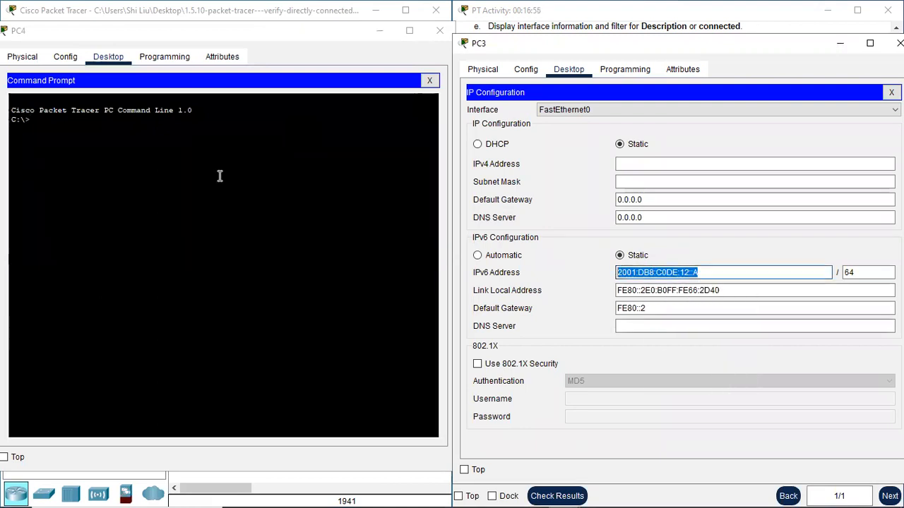
# Ping PC3's IPv6 address from PC4's command prompt.
pyautogui.click(71, 124)
pyautogui.write('pin')
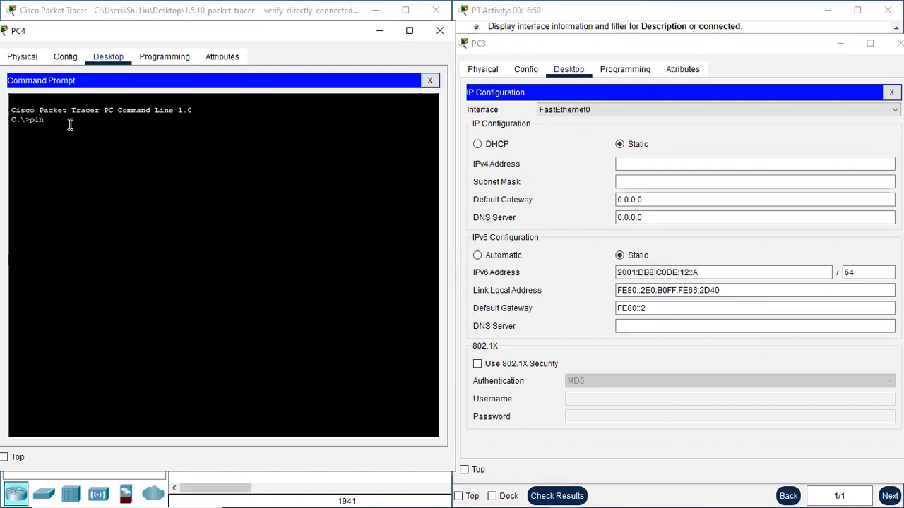
pyautogui.write('g')
pyautogui.rightClick(74, 120)
pyautogui.click(97, 139)
pyautogui.press('Return')
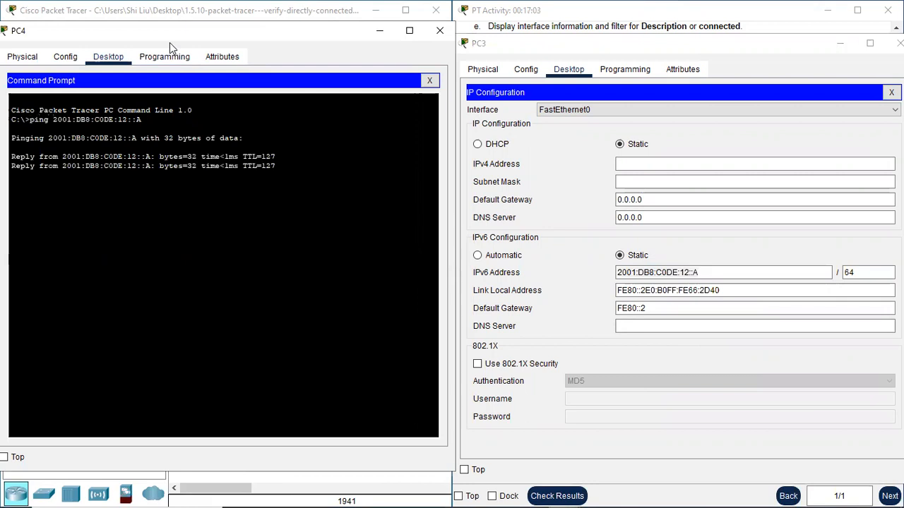
pyautogui.moveTo(205, 37); pyautogui.dragTo(209, 41)
pyautogui.moveTo(209, 41); pyautogui.dragTo(641, 91)
# Ping the Dual Stack Server at 2001:DB8:100:1::A from PC4.
pyautogui.press('Up')
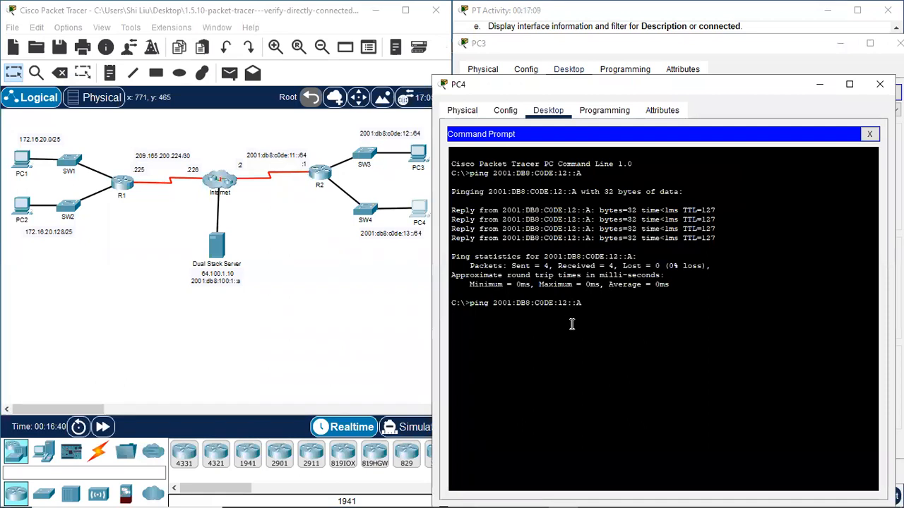
pyautogui.press('Left')
pyautogui.press('Left')
pyautogui.press('Left')
pyautogui.press('BackSpace')
pyautogui.press('Left')
pyautogui.press('Left')
pyautogui.press('BackSpace')
pyautogui.press('BackSpace')
pyautogui.press('BackSpace')
pyautogui.press('BackSpace')
pyautogui.write('100')
pyautogui.press('Return')
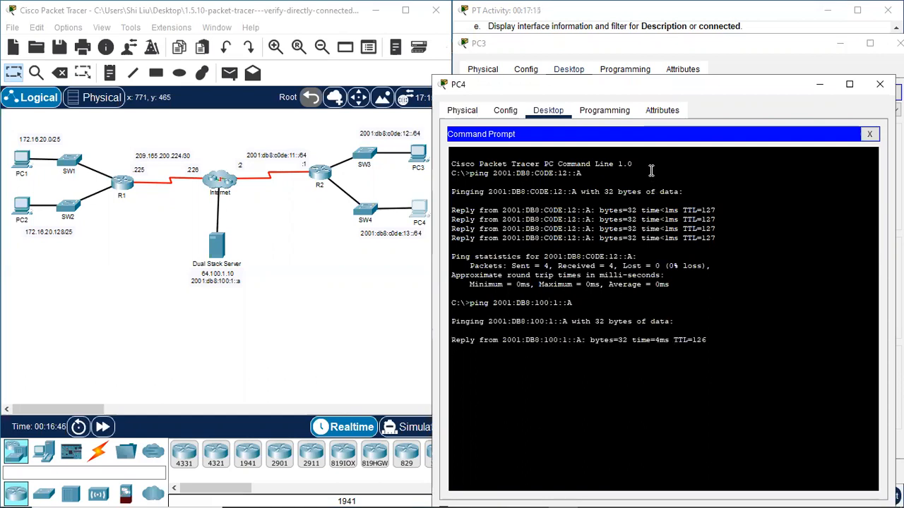
# Close the PC4 and PC3 windows and scroll the instructions back up.
pyautogui.moveTo(682, 86); pyautogui.dragTo(254, 26)
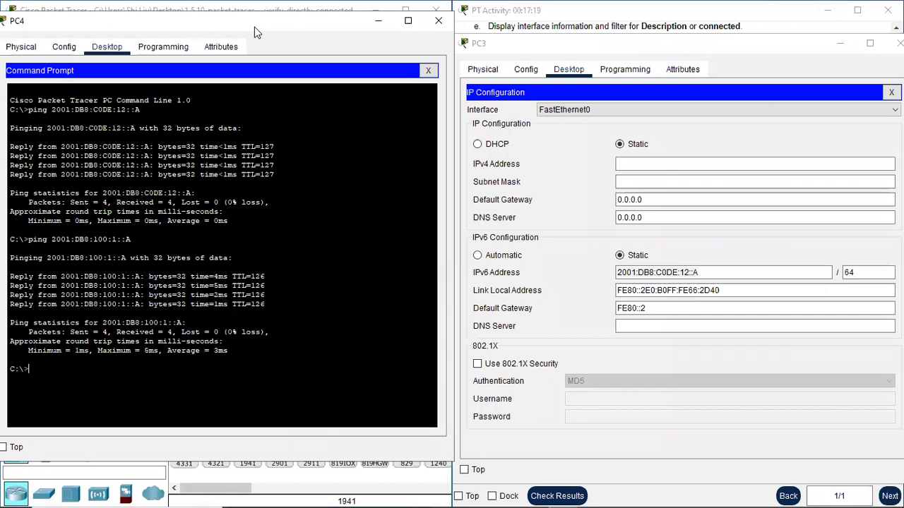
pyautogui.click(445, 22)
pyautogui.moveTo(789, 47); pyautogui.dragTo(760, 44)
pyautogui.click(872, 47)
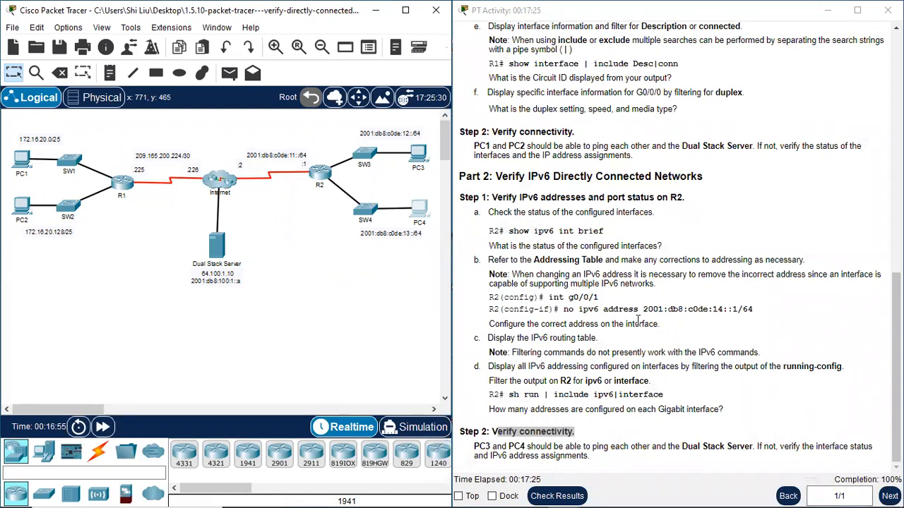
pyautogui.scroll(15, 675, 335)
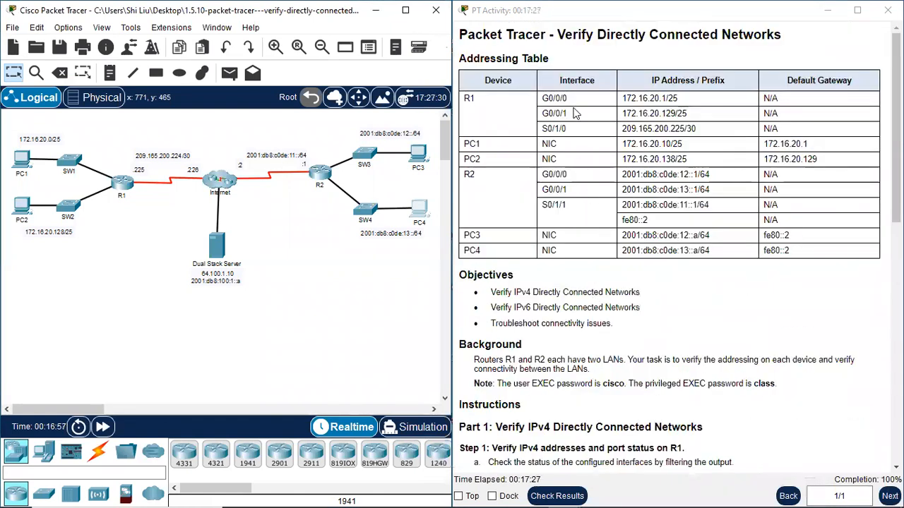